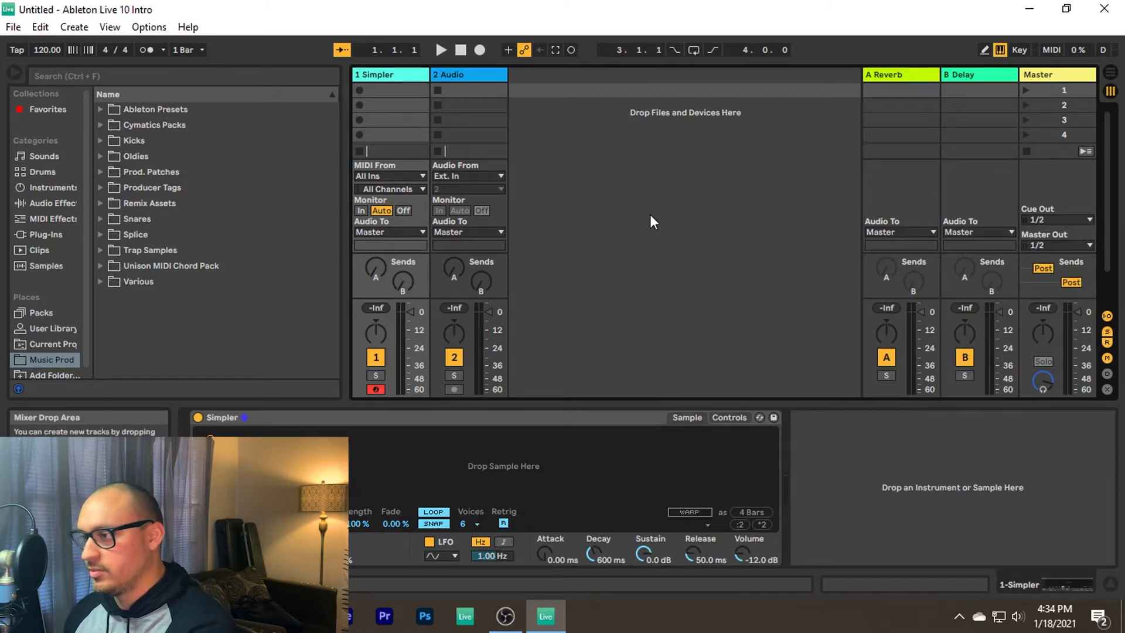
Toggle between Session View and Arrangement View, ending in Arrangement View.
key(Tab)
key(Tab)
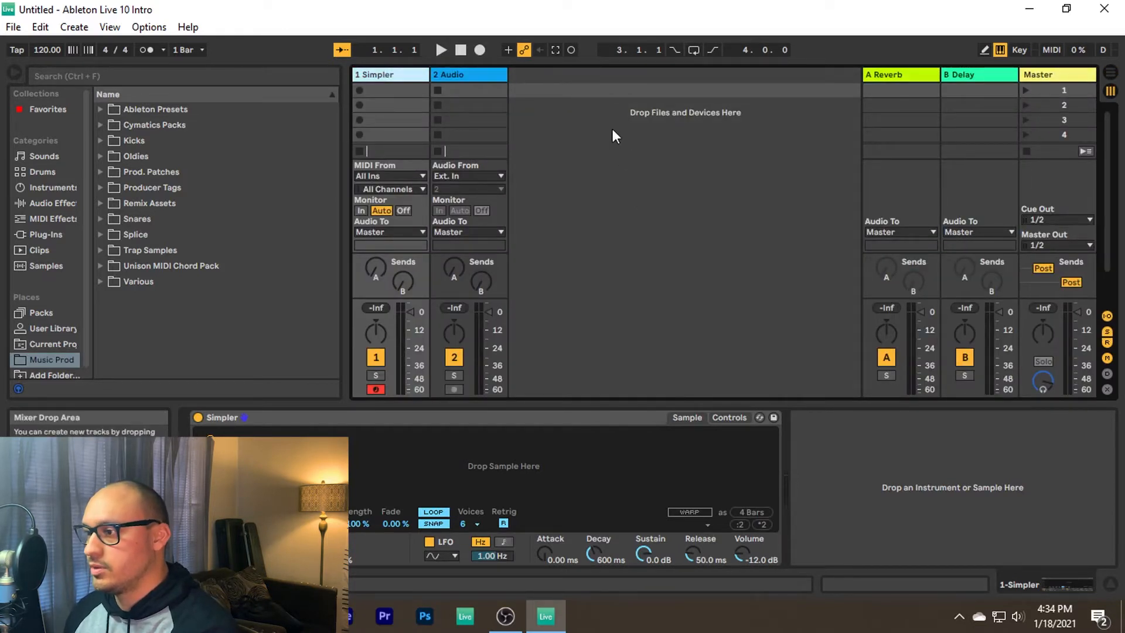
key(Tab)
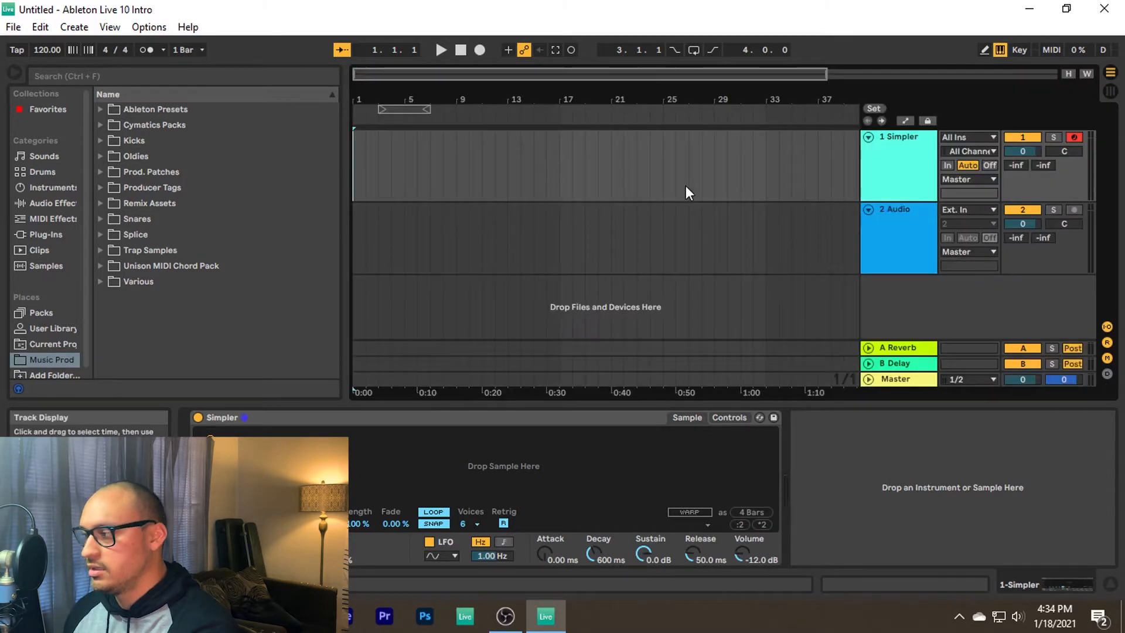
key(Tab)
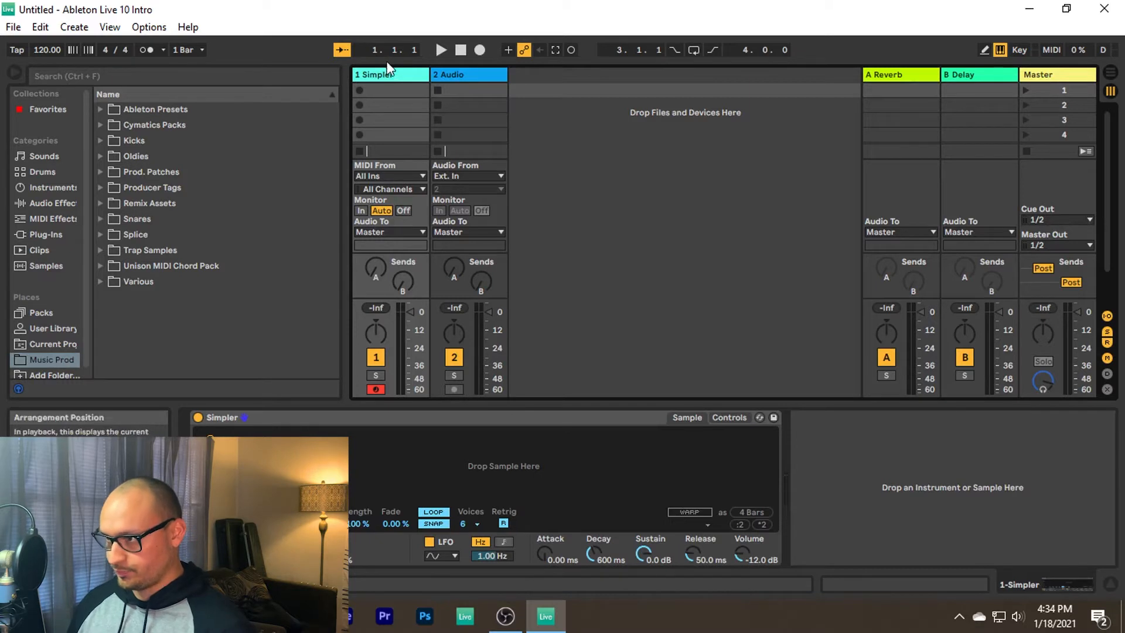
key(Tab)
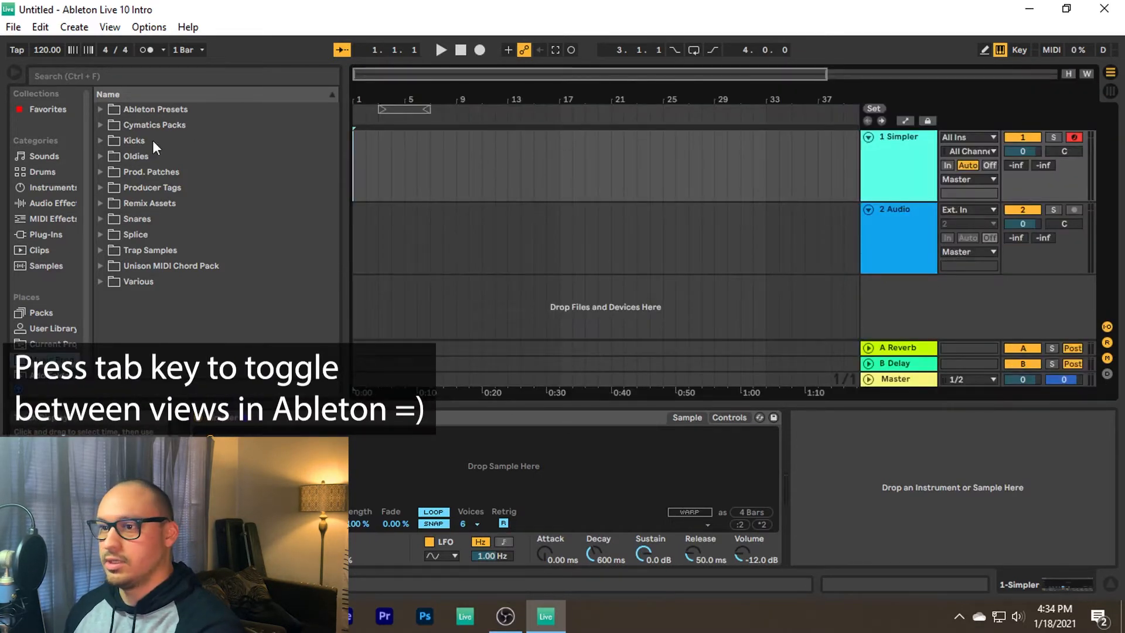
Load the Old School Roads.adg preset from the Instrument Rack's Piano & Keys folder onto the first MIDI track.
click(43, 188)
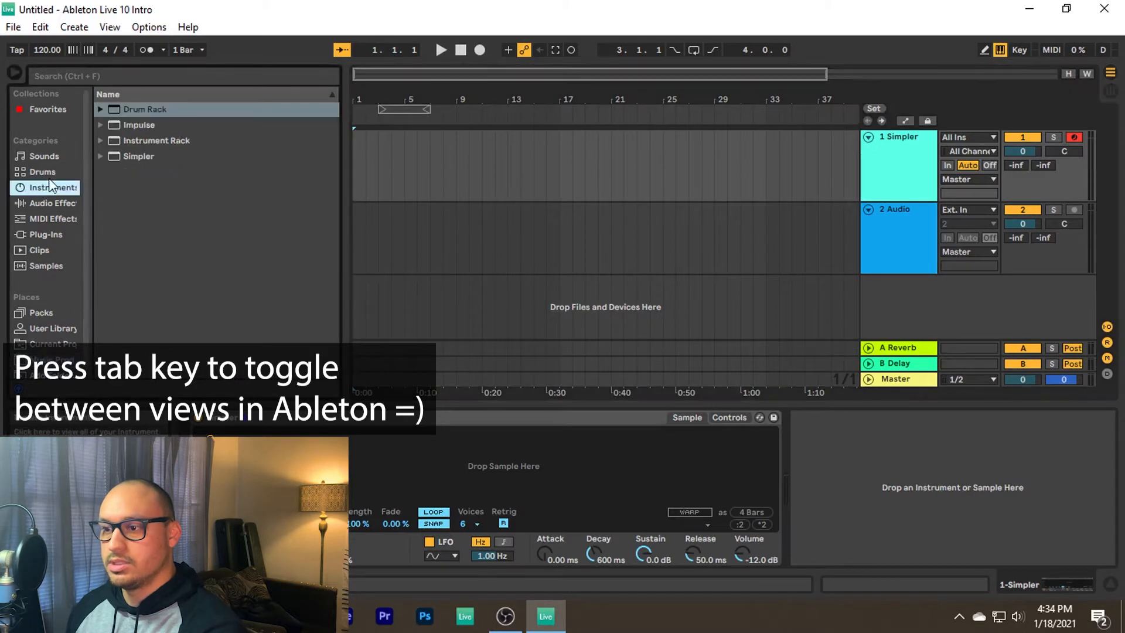
click(100, 142)
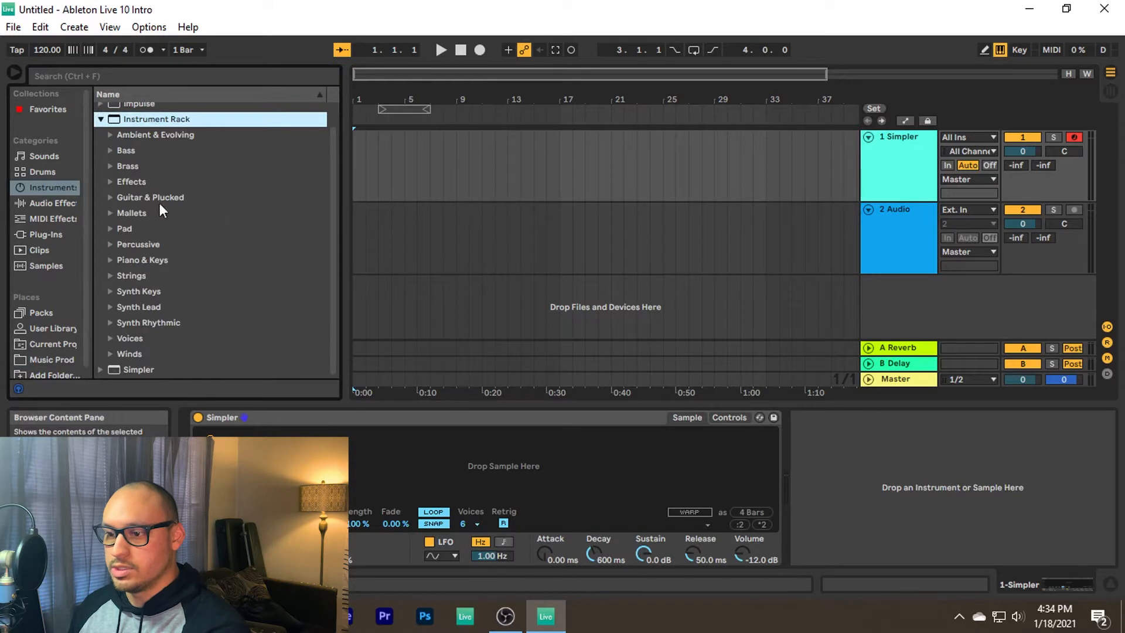
click(168, 260)
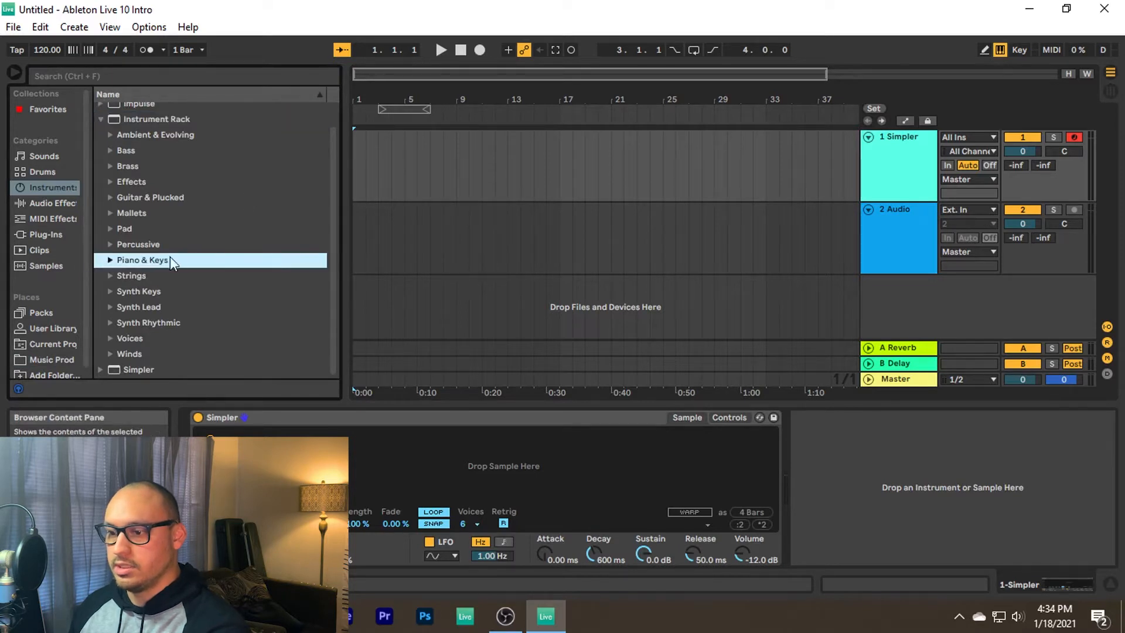
click(110, 260)
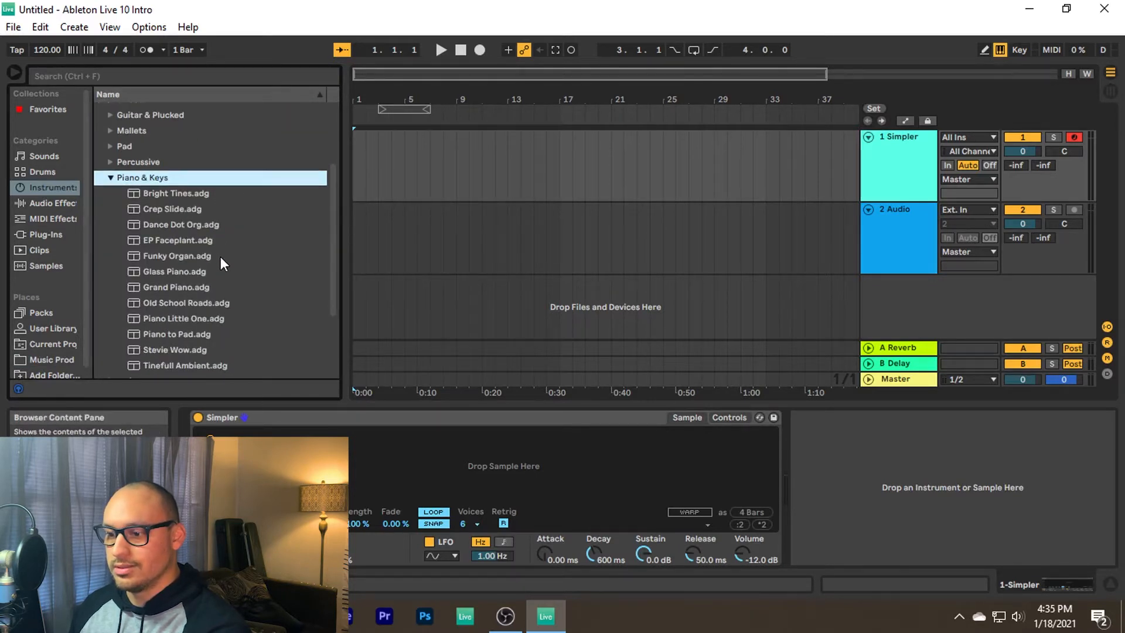
double_click(170, 269)
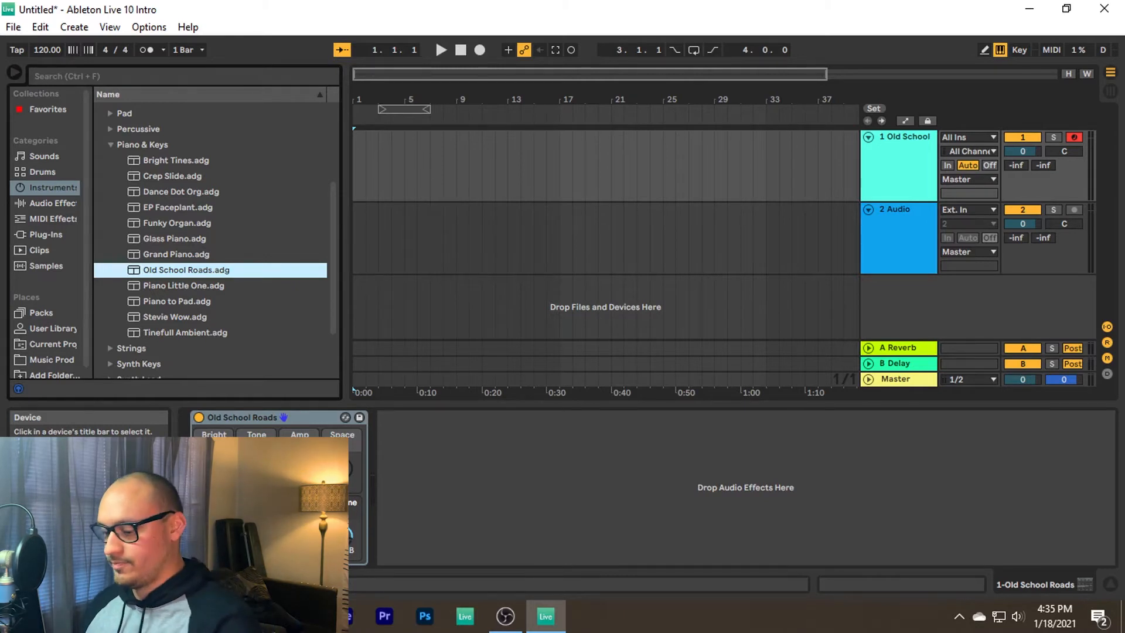
Record a chord progression of about nine bars on the Old School Roads track at 140 BPM with the metronome on.
drag(47, 50, 47, 40)
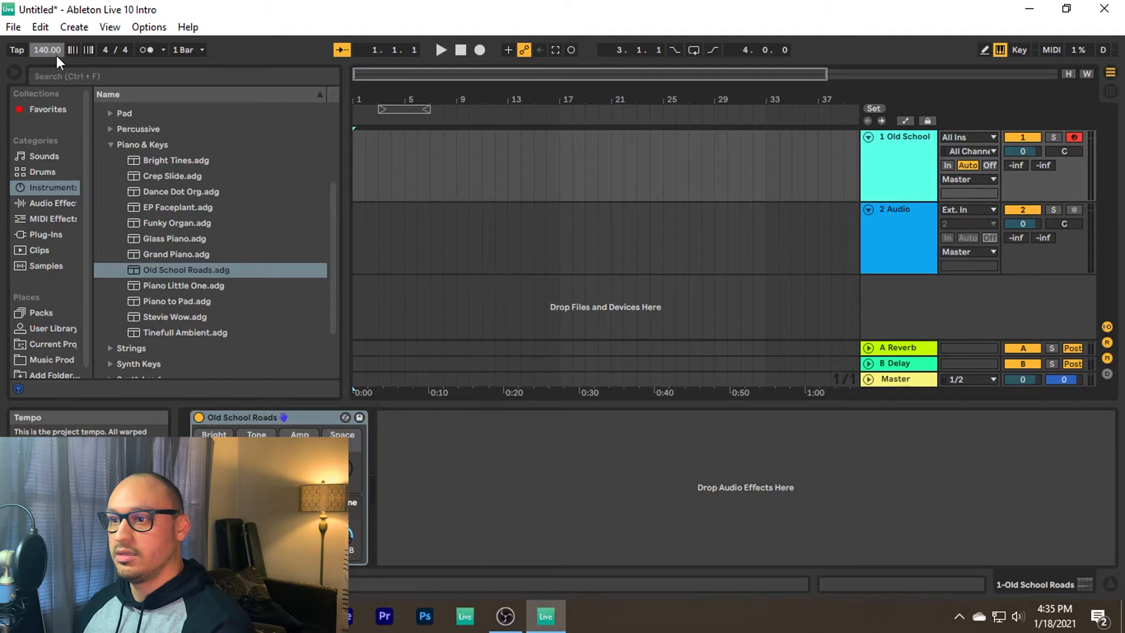
click(142, 49)
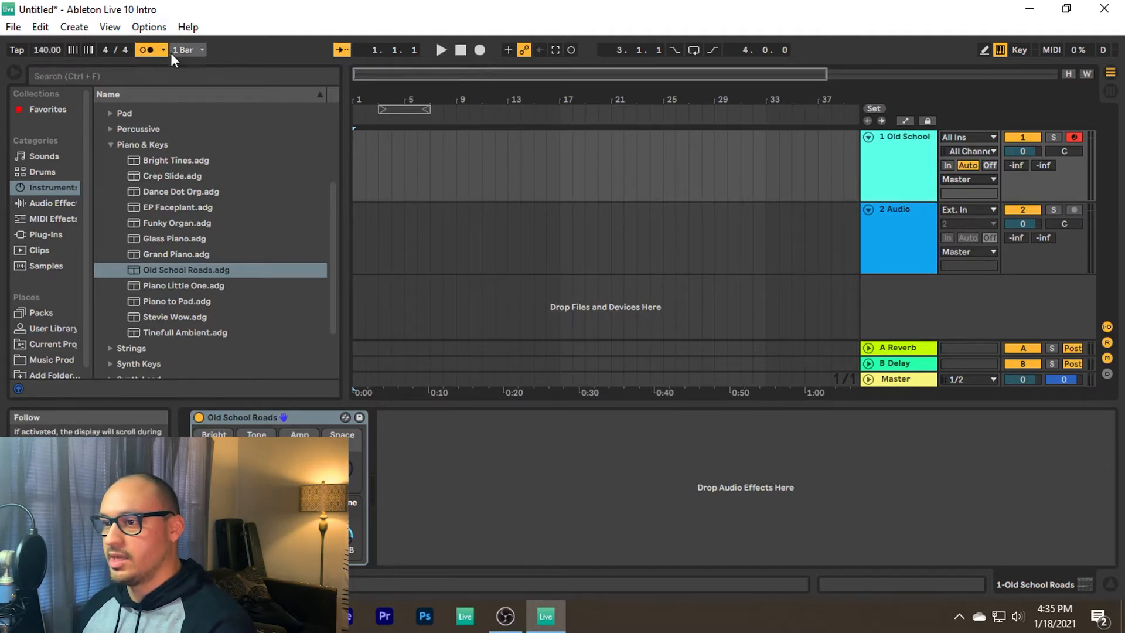
click(482, 50)
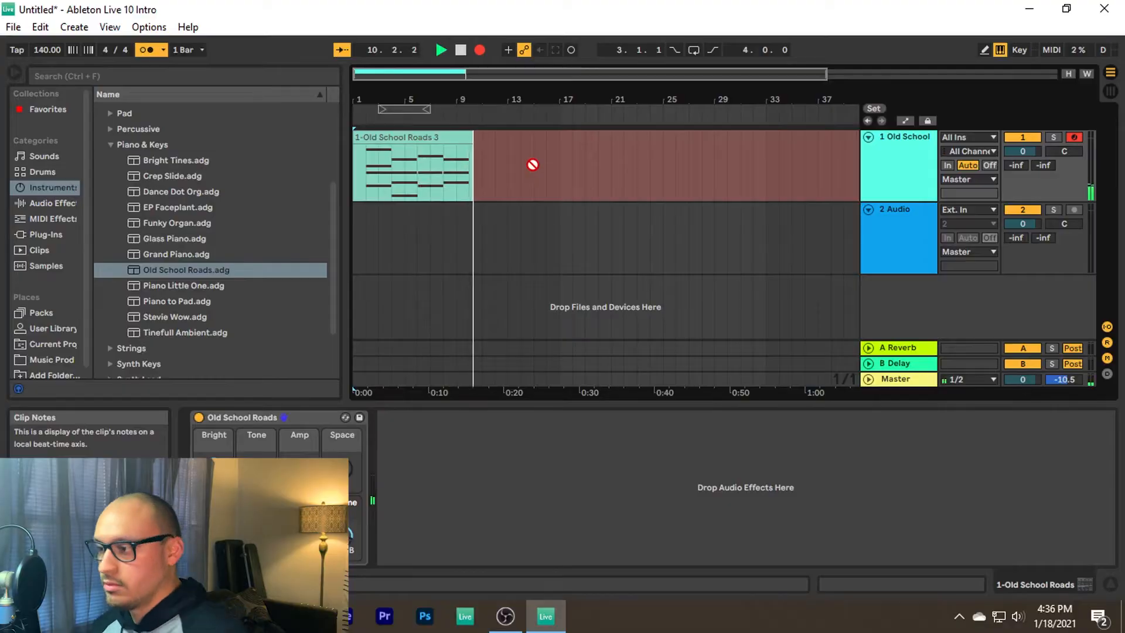
key(space)
Open the recorded chord clip and adjust the velocity of the selected bar 6 chord notes to about 40.
double_click(432, 136)
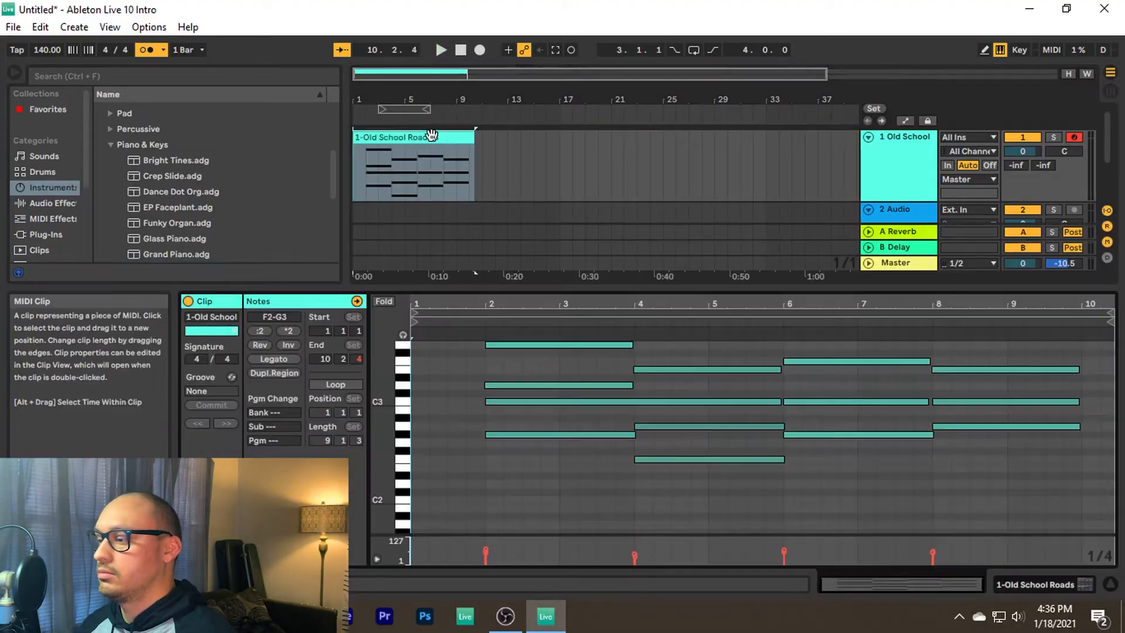
click(579, 473)
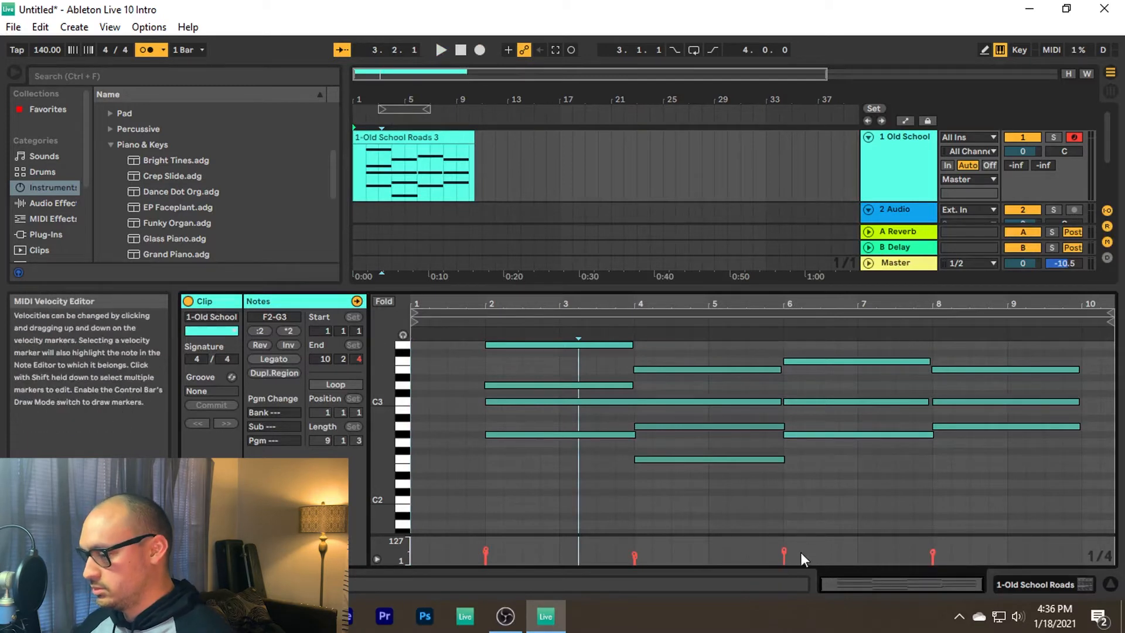
drag(811, 555, 767, 555)
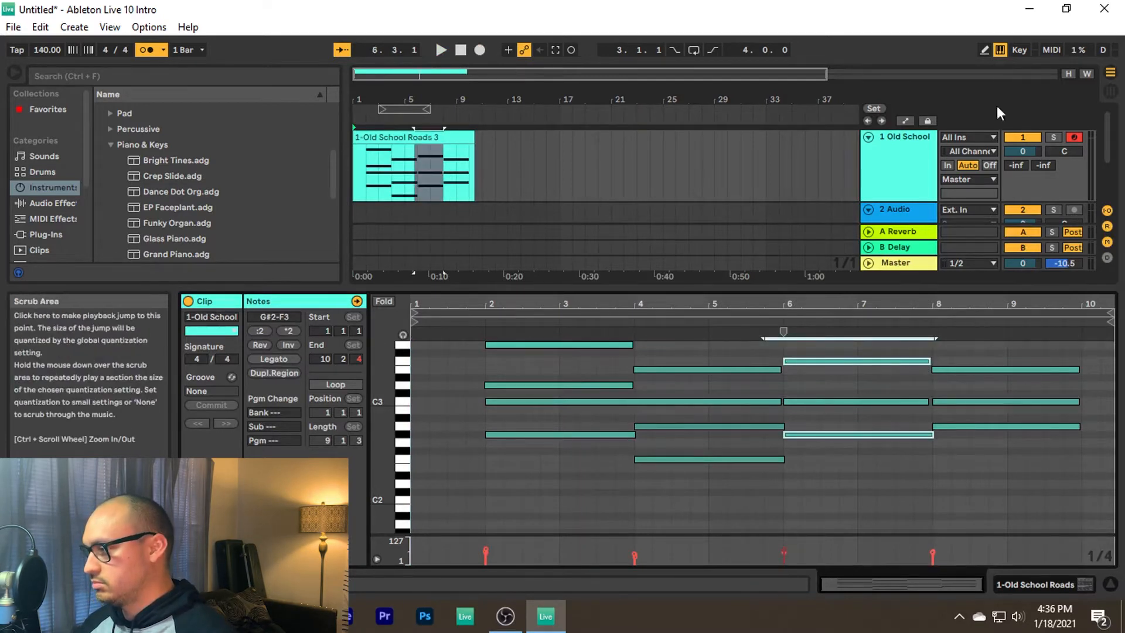
click(783, 551)
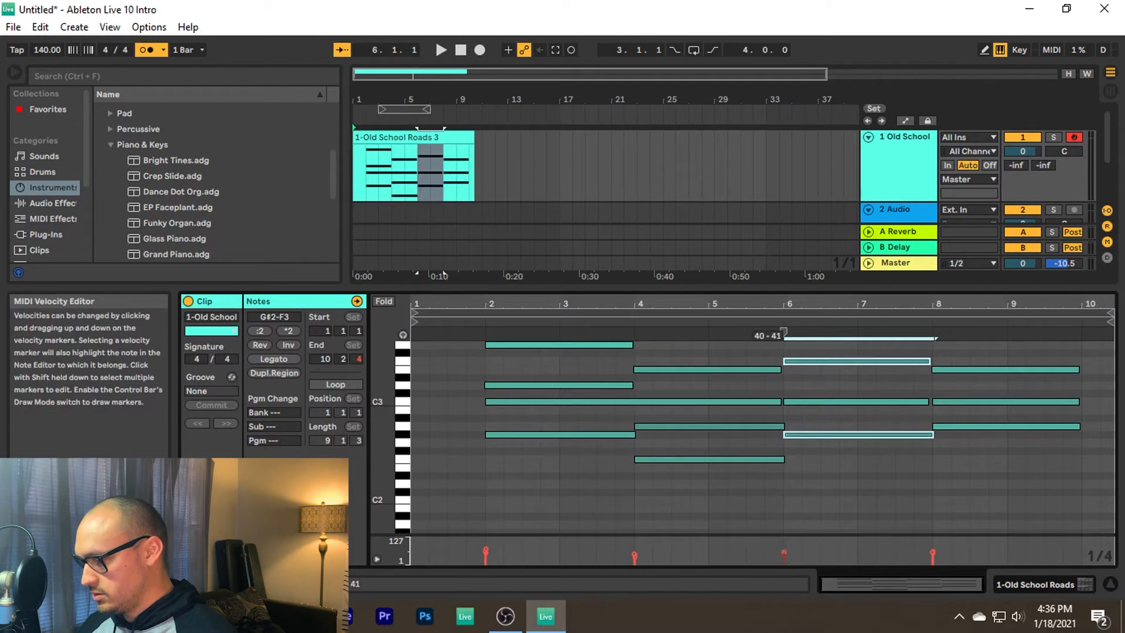
click(835, 491)
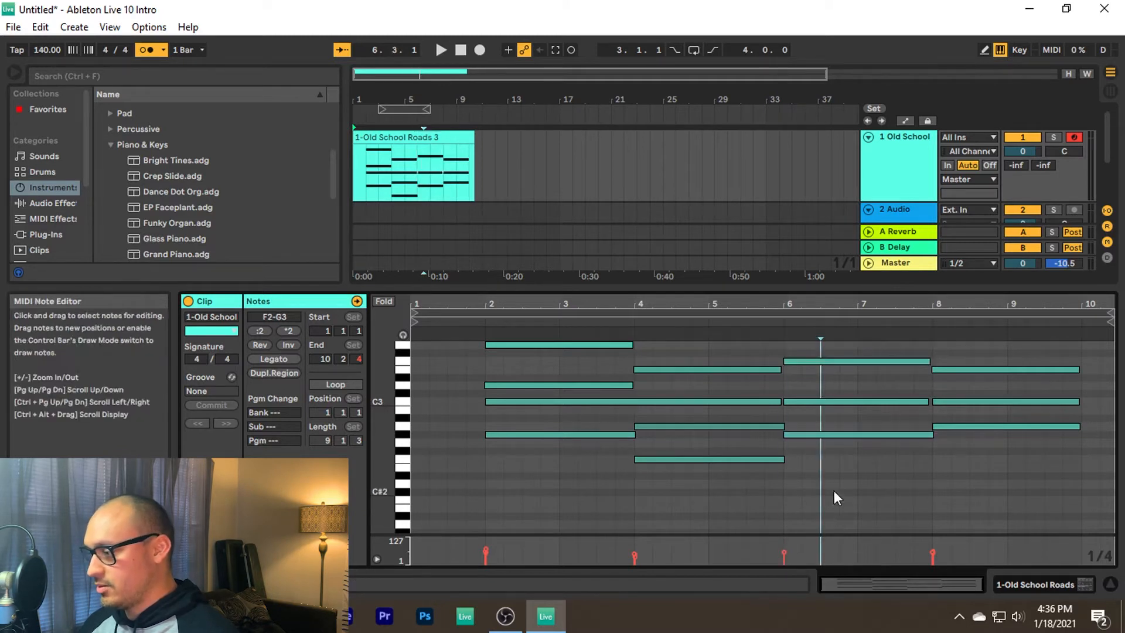
Trim the chord clip to eight bars, cutting the empty first bar and the excess end, and move it to bar 1.
click(358, 138)
drag(357, 137, 370, 138)
click(536, 150)
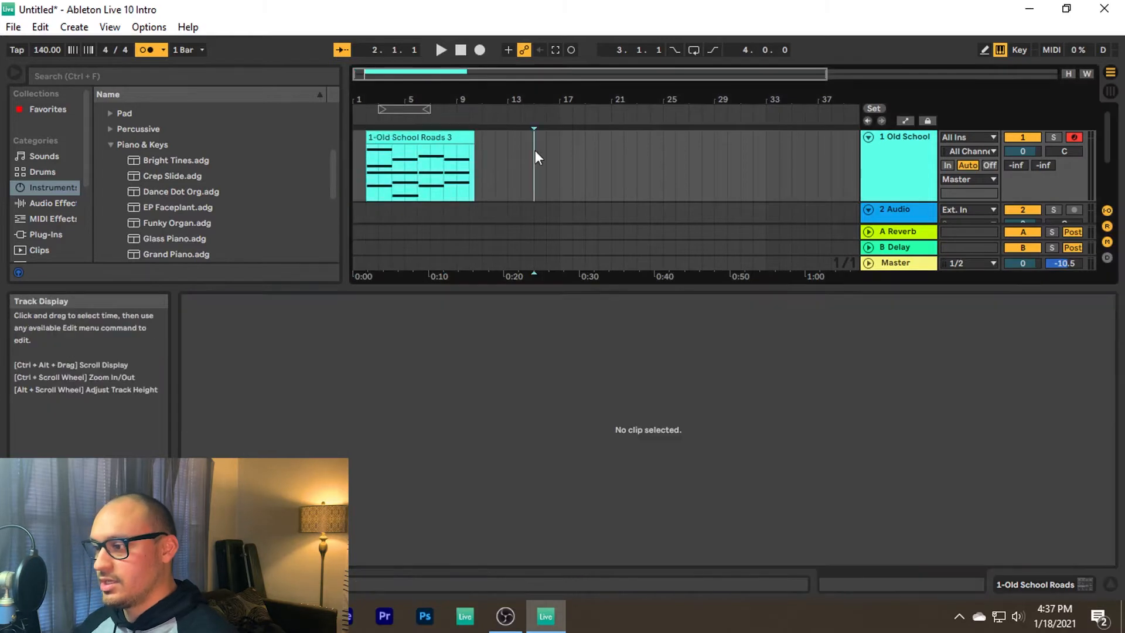
mouse_move(450, 138)
mouse_down()
mouse_move(423, 146)
mouse_move(452, 136)
mouse_up()
click(497, 165)
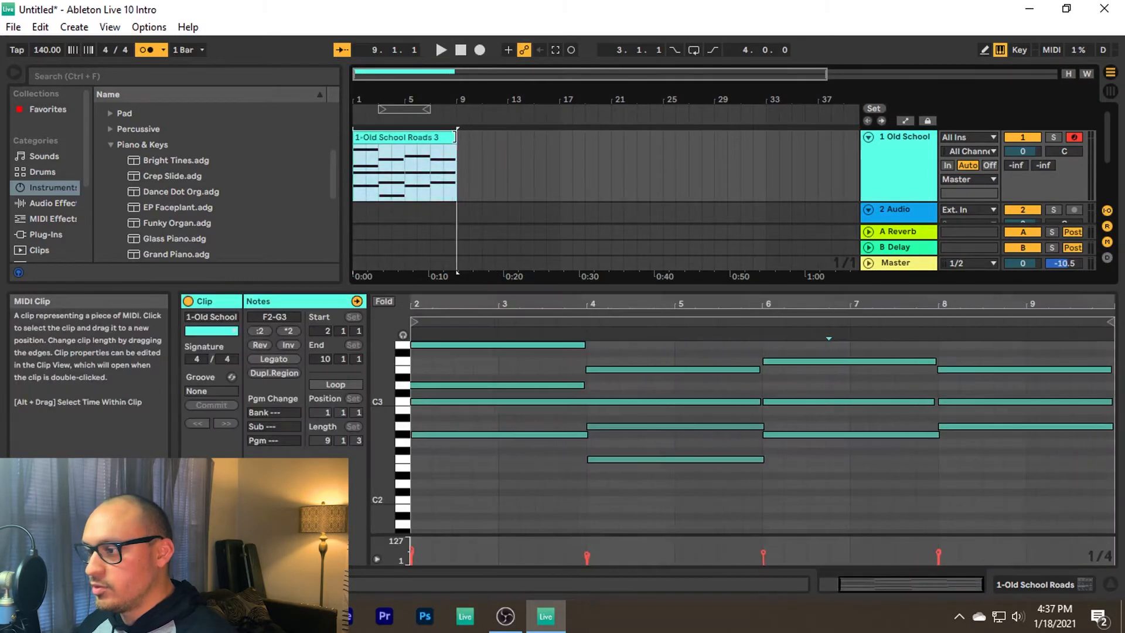
click(501, 163)
Turn off the metronome and play the trimmed chord clip from the start.
click(415, 137)
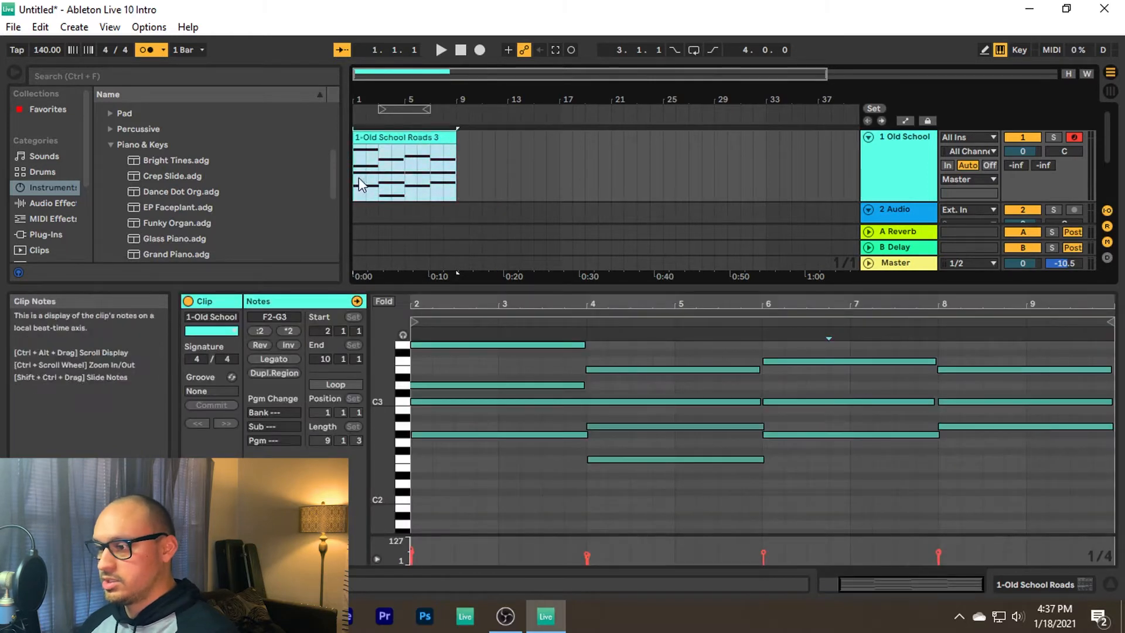
click(146, 50)
key(space)
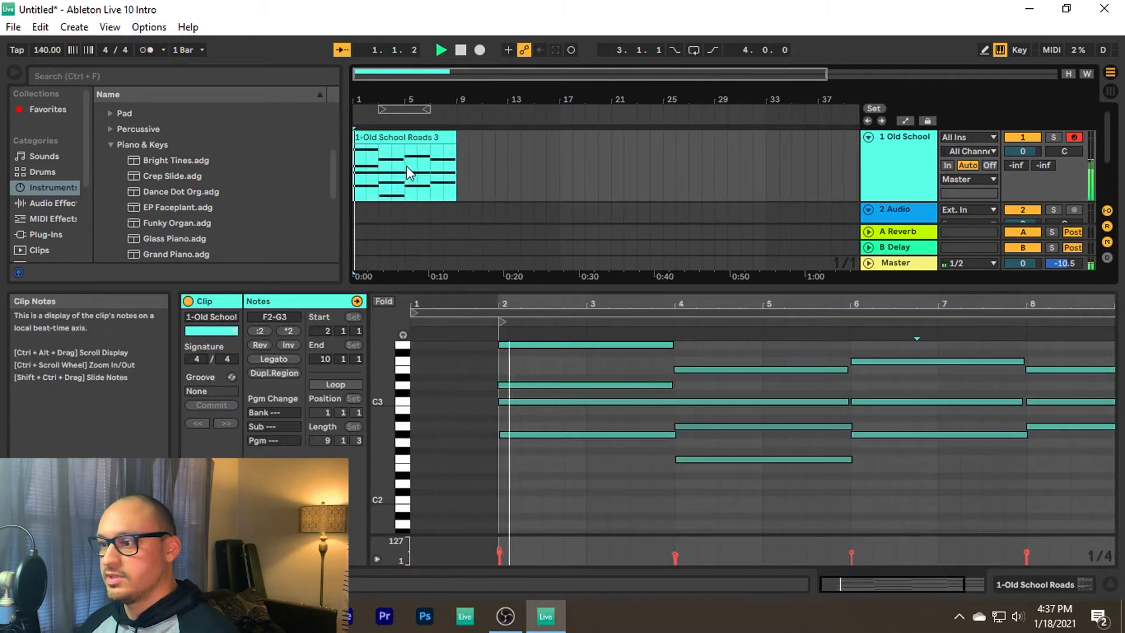
click(522, 140)
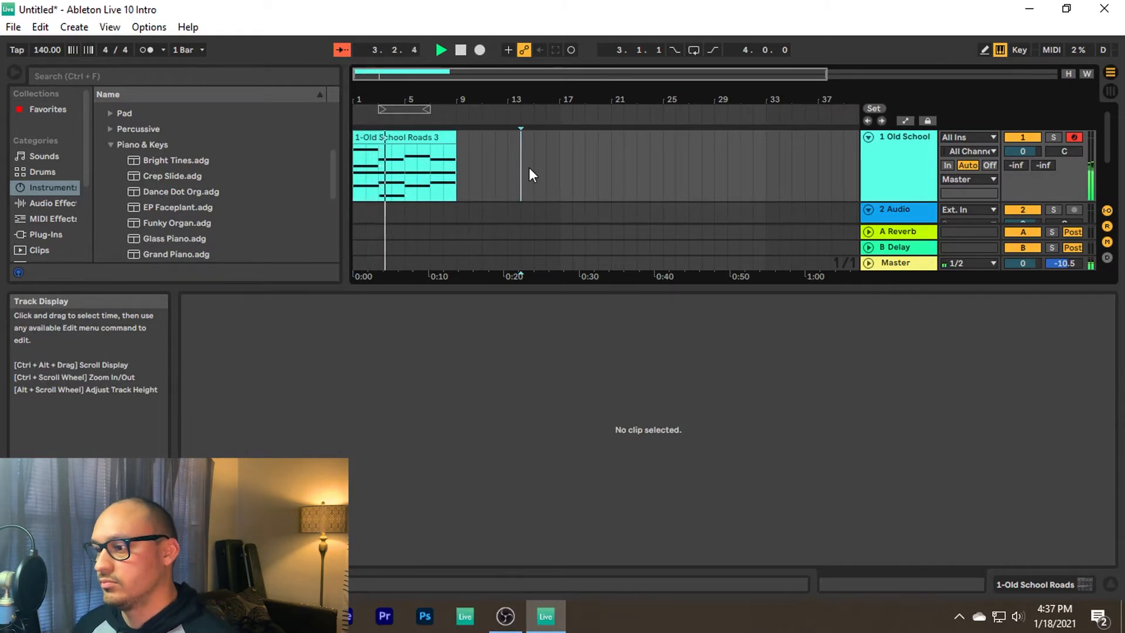
Slightly lower the velocity of the first chord's G3 note during playback, and stop the playback.
click(424, 175)
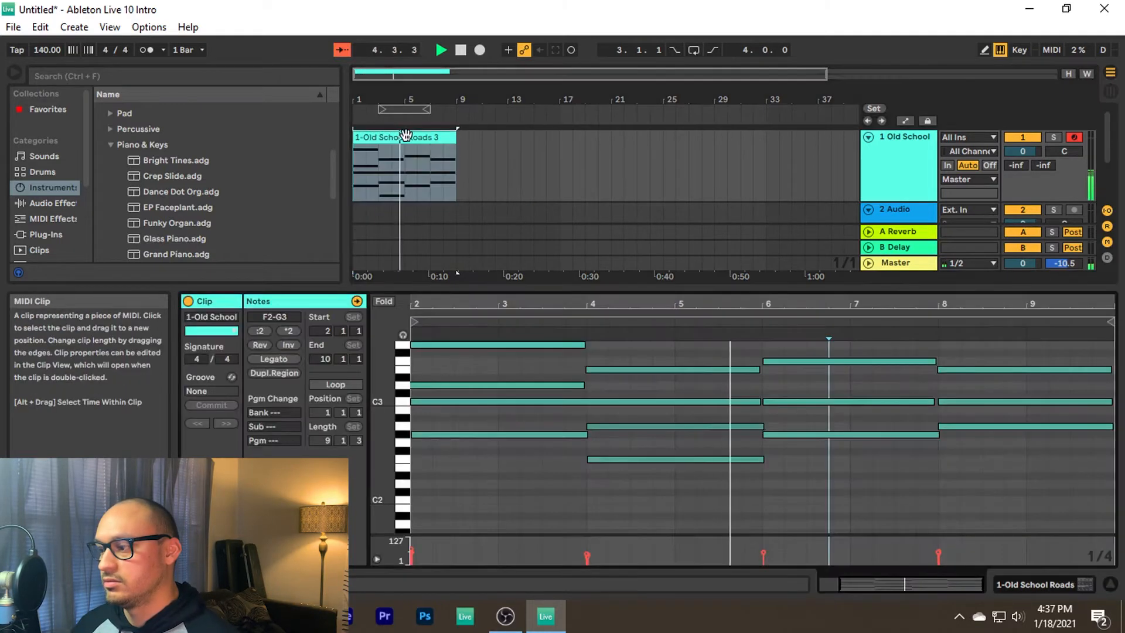
scroll(546, 397, up, 3)
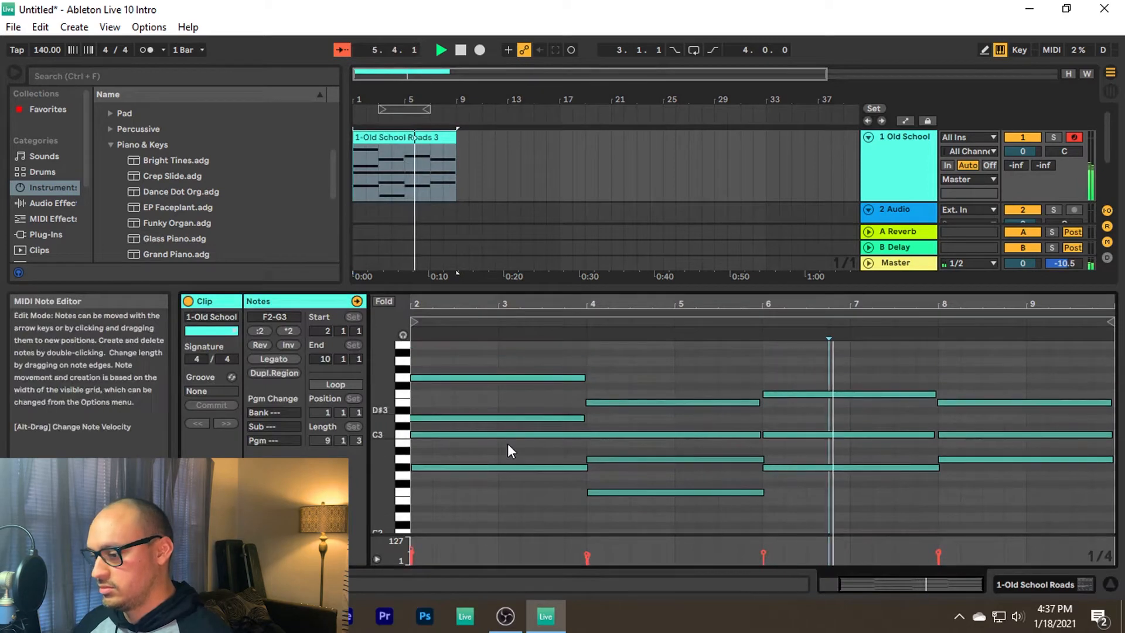
drag(411, 547, 412, 552)
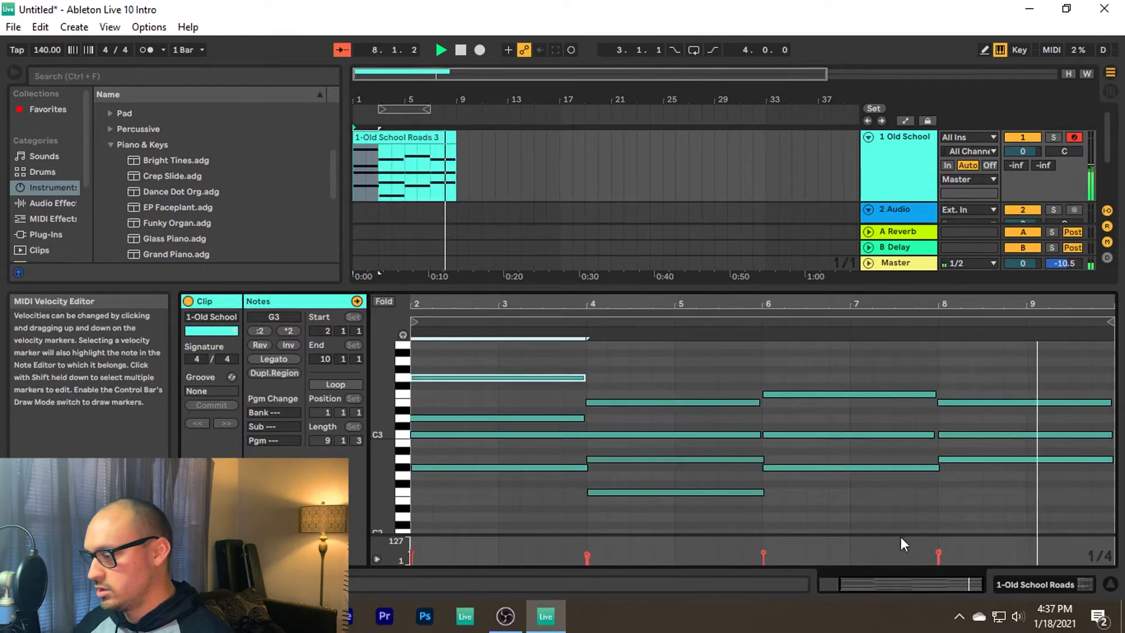
key(space)
Insert a new MIDI track directly below the Old School Roads track.
scroll(528, 159, down, 2)
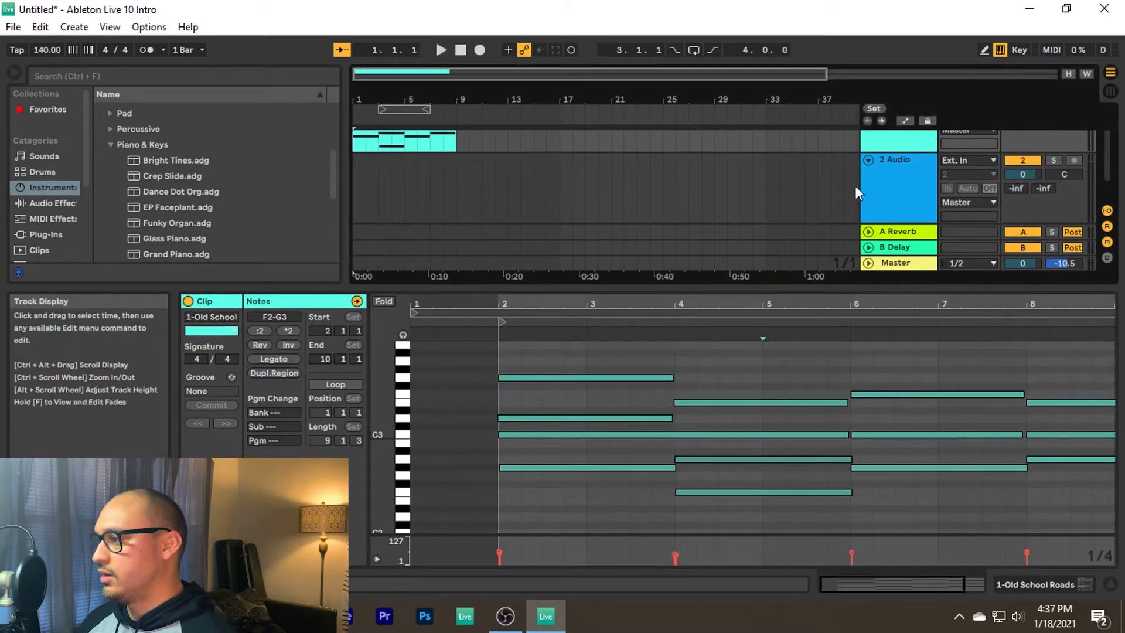
scroll(888, 178, up, 1)
click(899, 144)
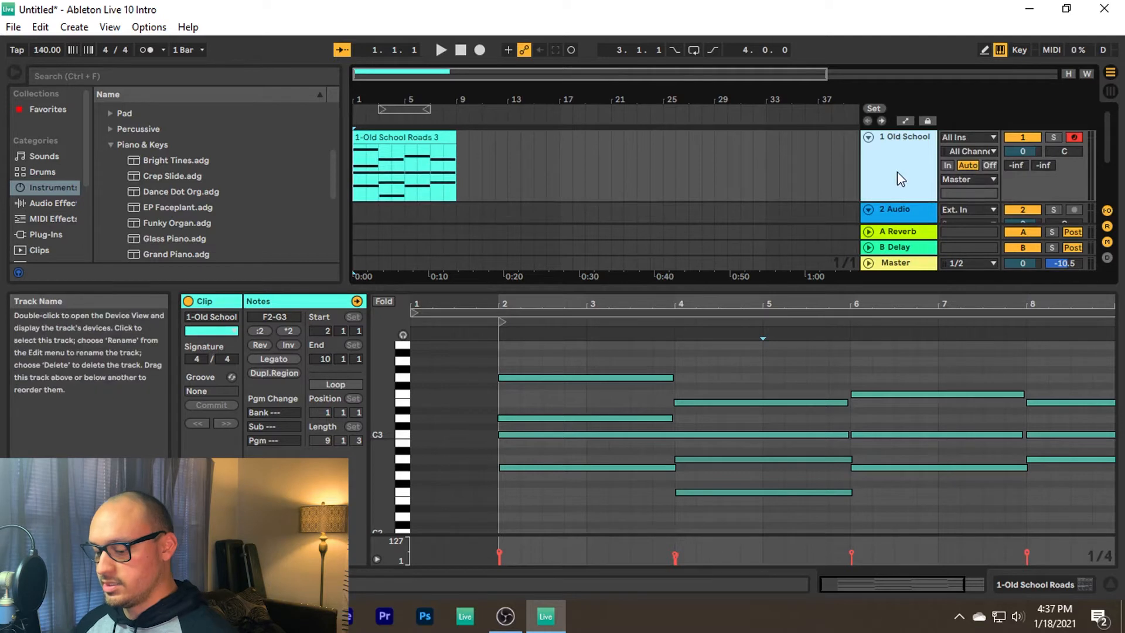
key(ctrl+shift+t)
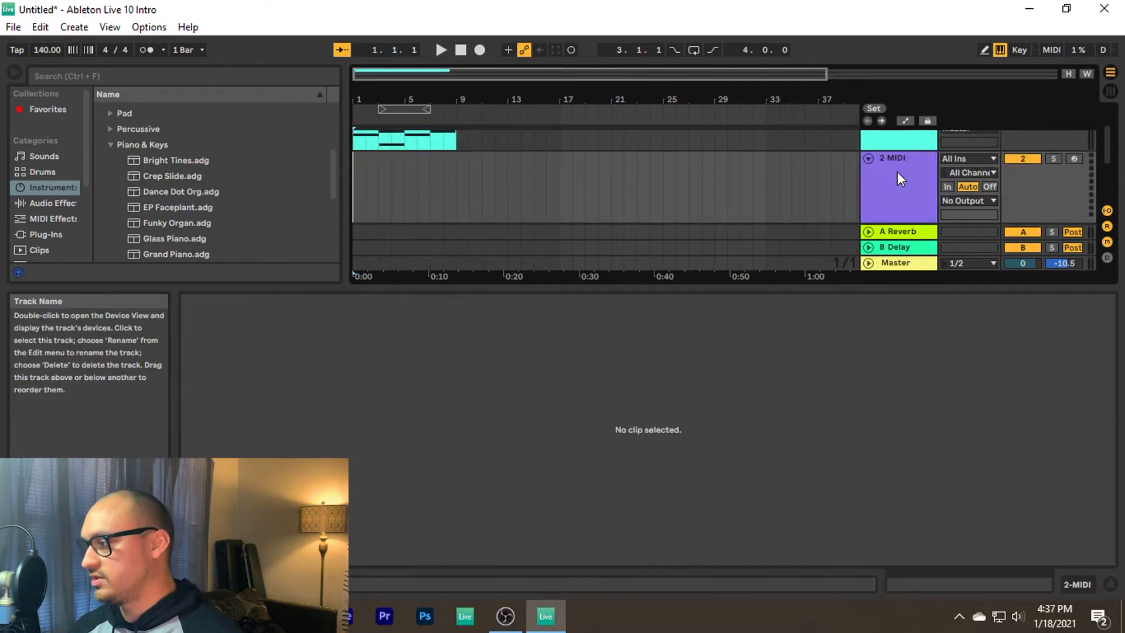
click(898, 171)
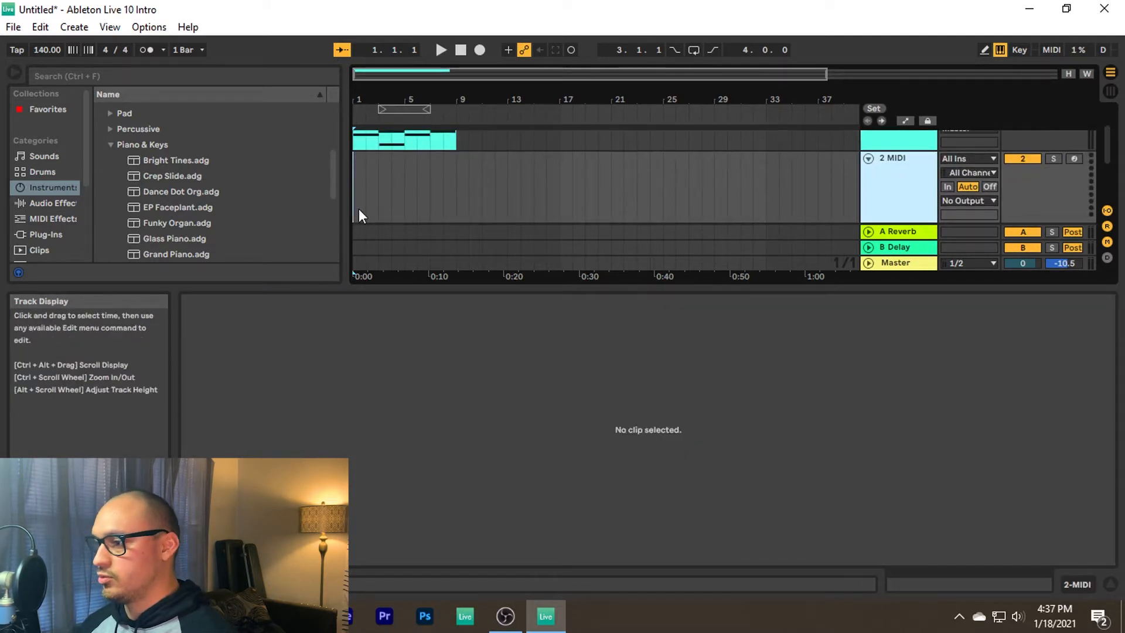
Load an empty Drum Rack from the Instruments category onto the new MIDI track.
scroll(129, 156, up, 2)
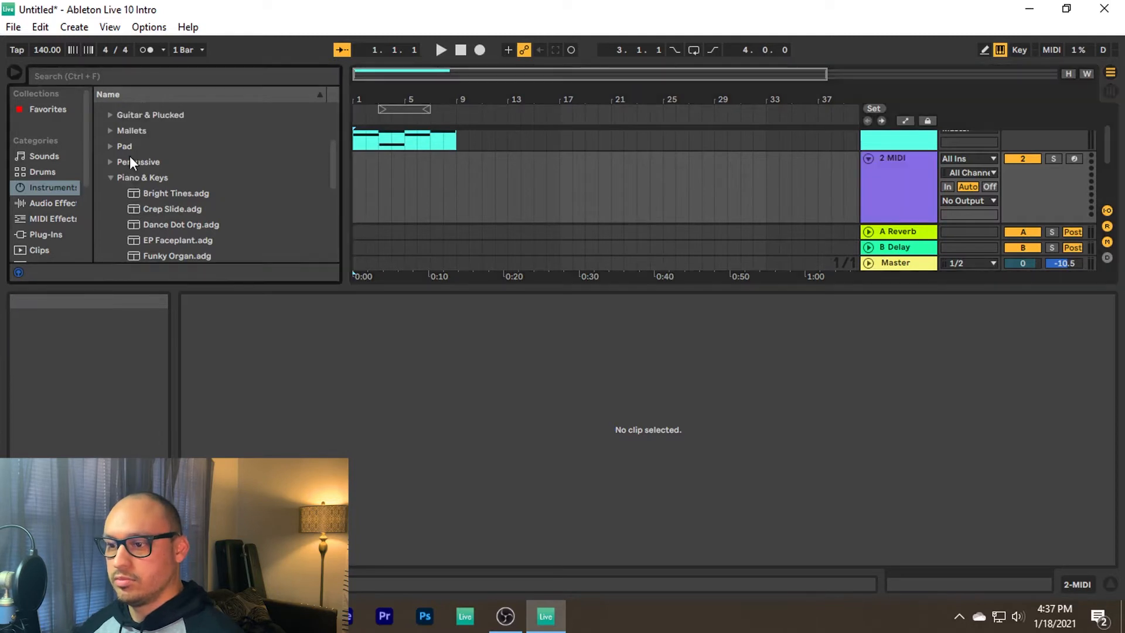
click(117, 178)
scroll(109, 182, up, 3)
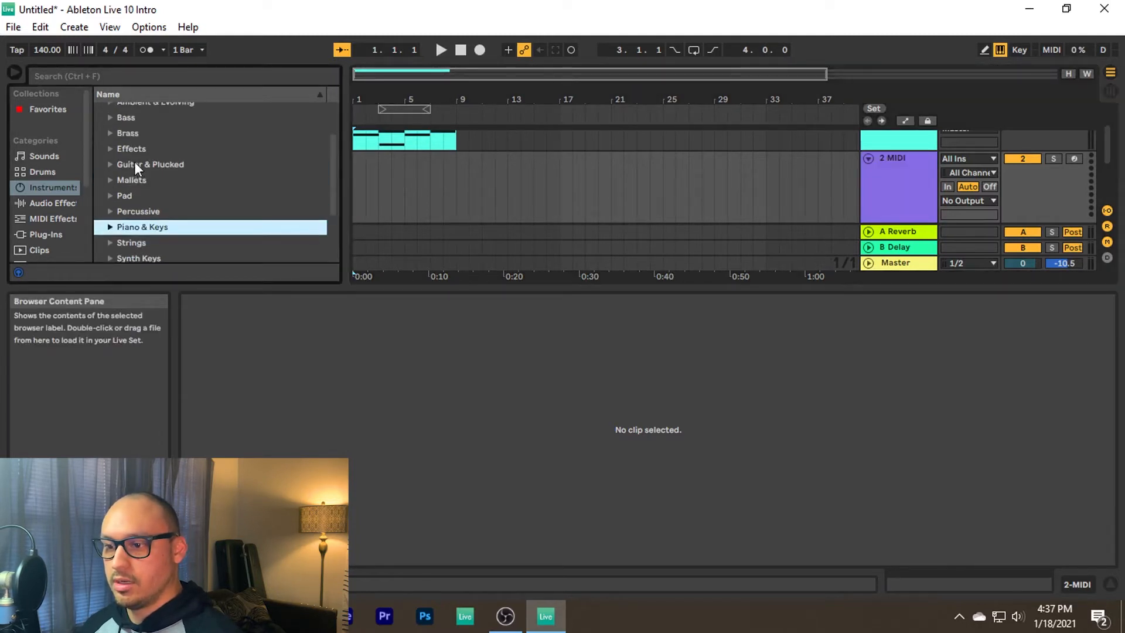
scroll(110, 157, up, 3)
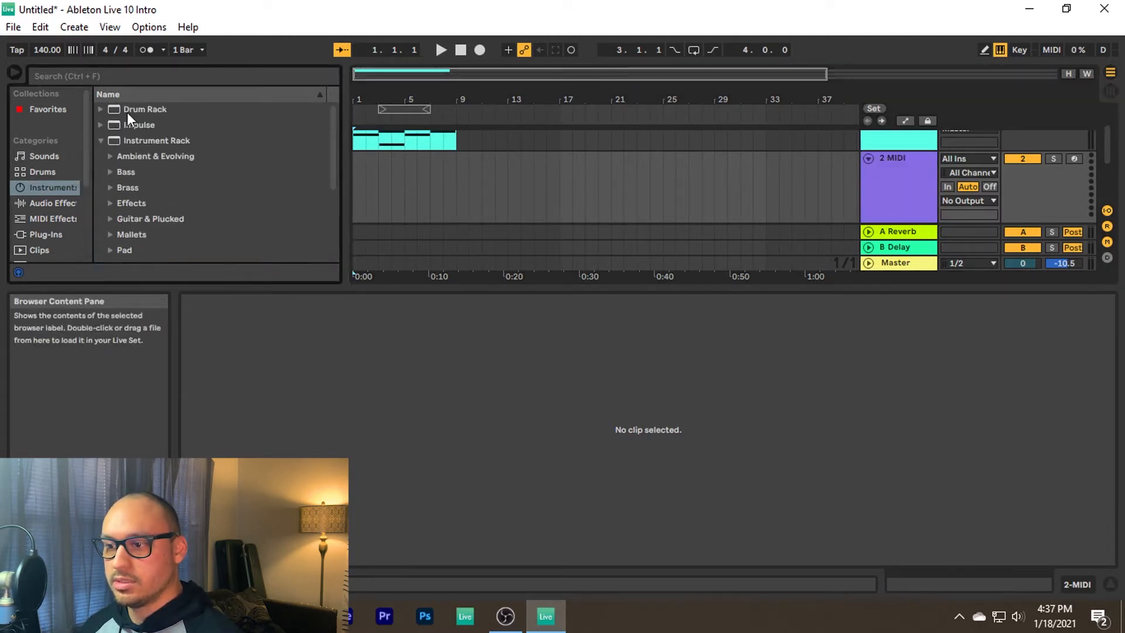
drag(134, 109, 910, 177)
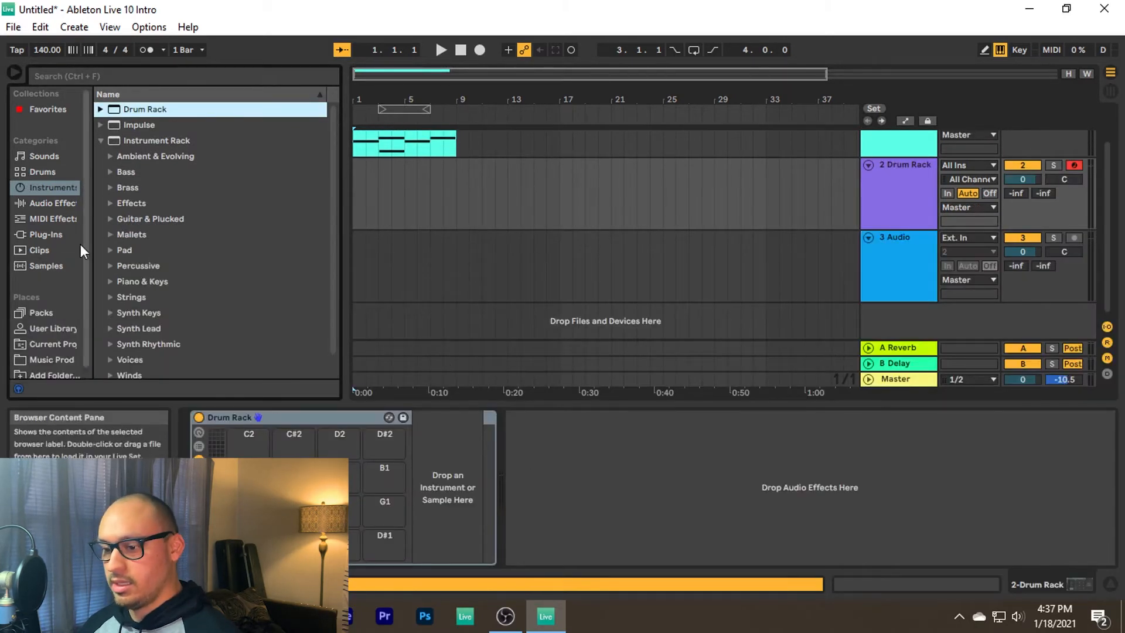
Load Cymatics - Cobra Kick 2 - C#.wav from the Music Prod folder's Cobra Sample Pack onto a Drum Rack pad.
scroll(79, 279, down, 1)
click(249, 540)
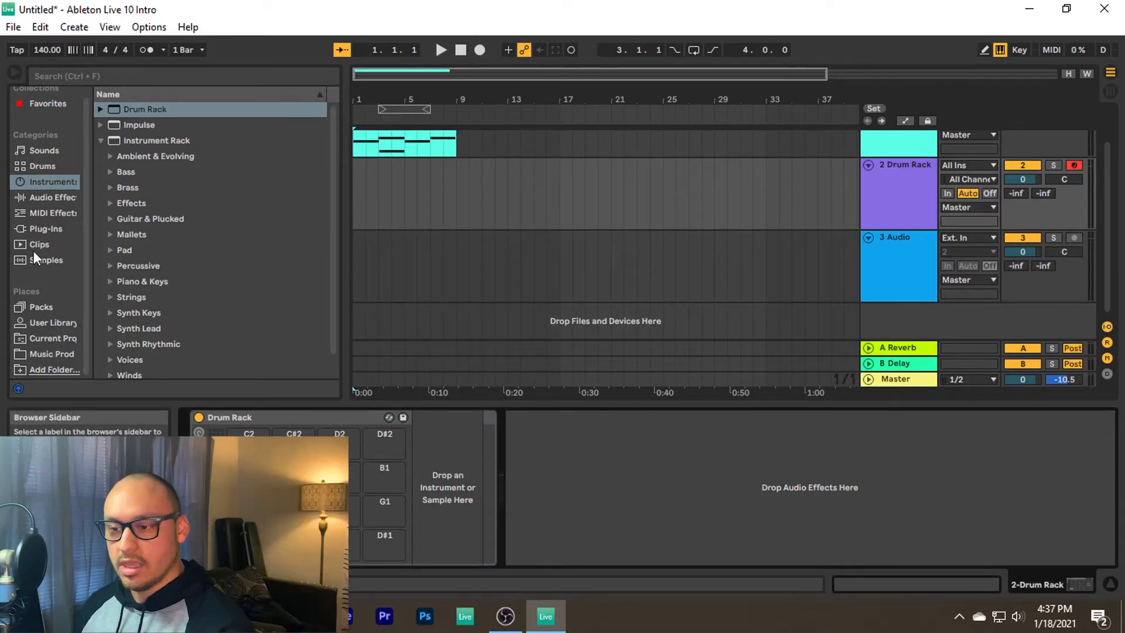
click(28, 229)
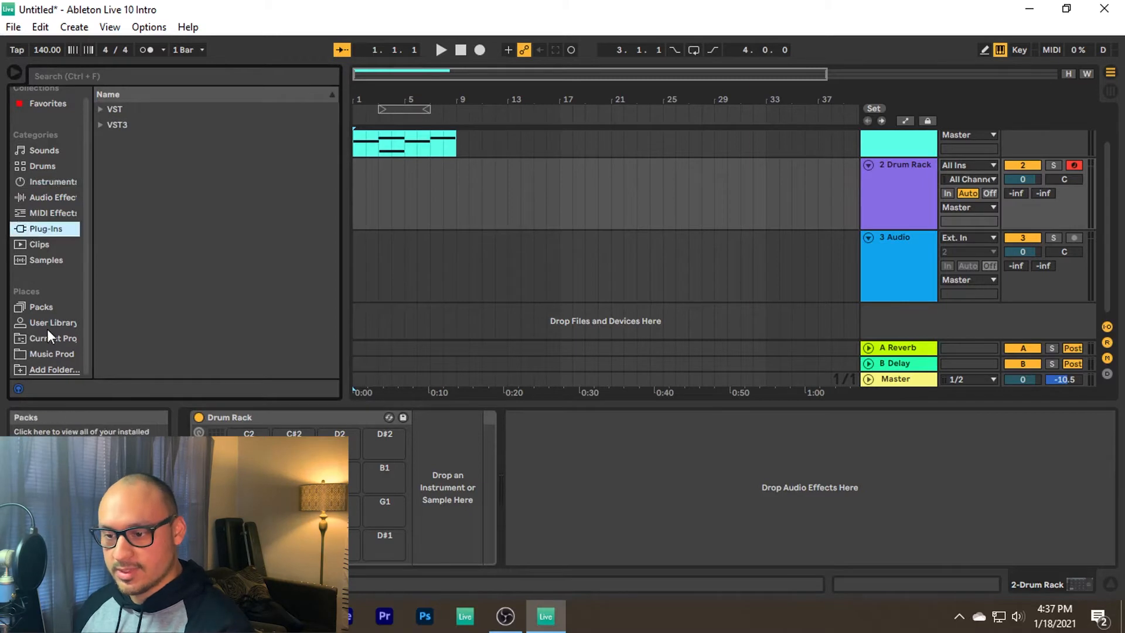
click(41, 356)
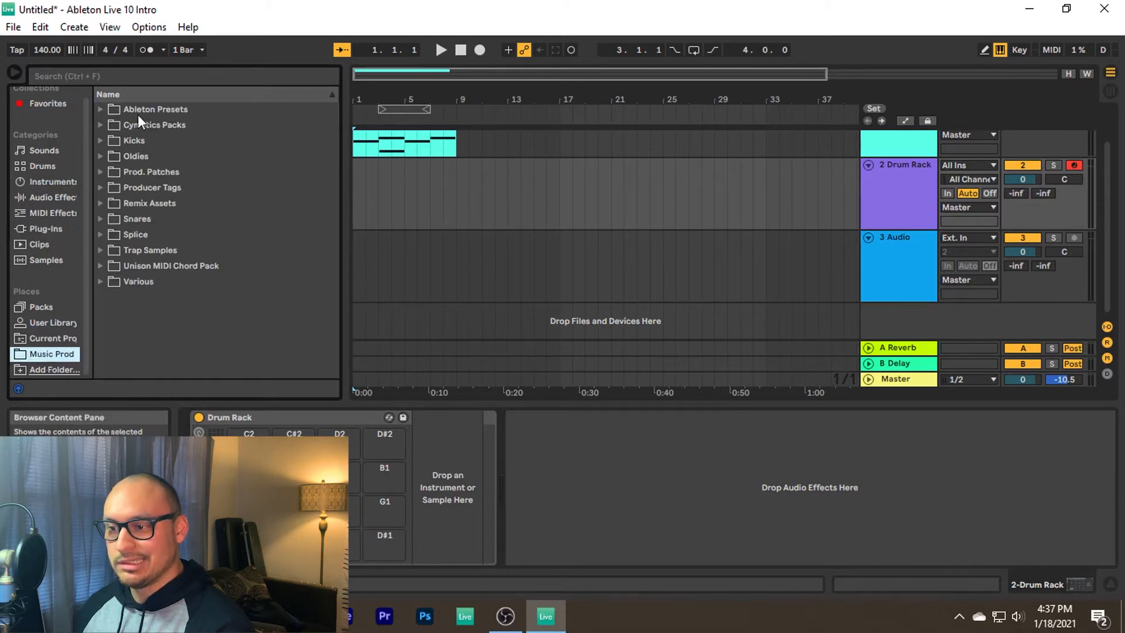
double_click(138, 118)
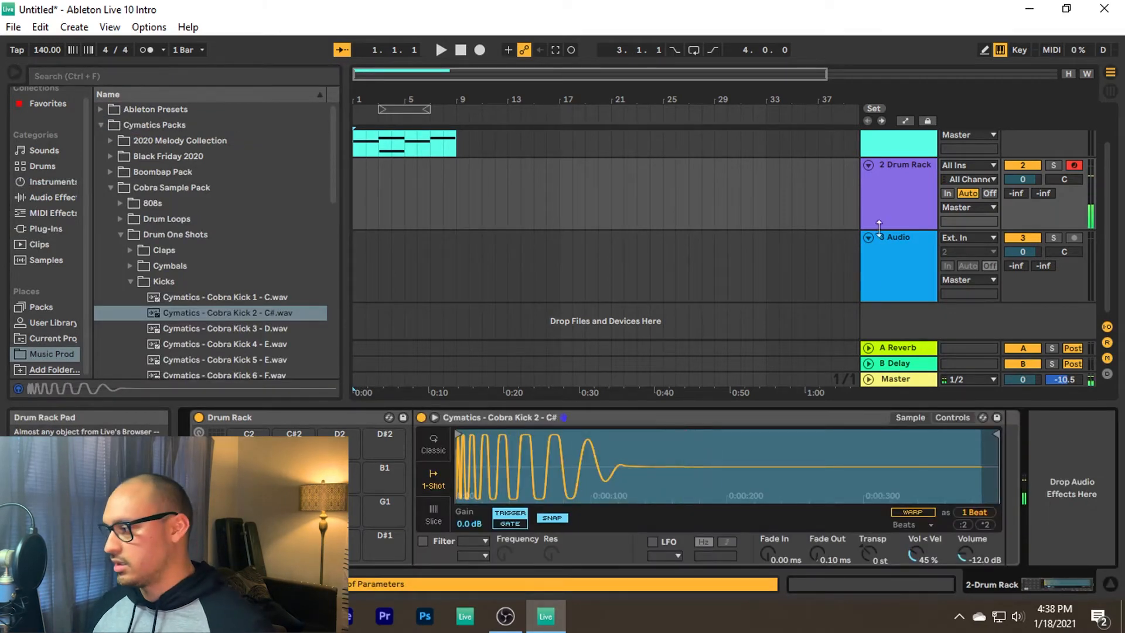
Set the computer's output volume to 25.
scroll(981, 172, up, 2)
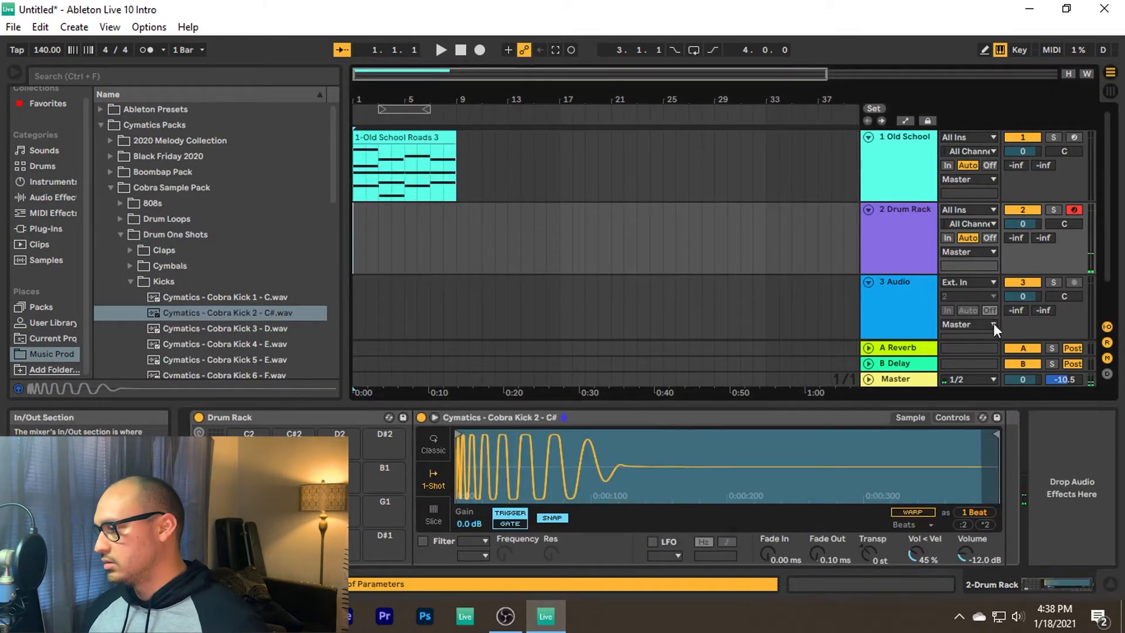
click(1020, 613)
drag(934, 578, 930, 581)
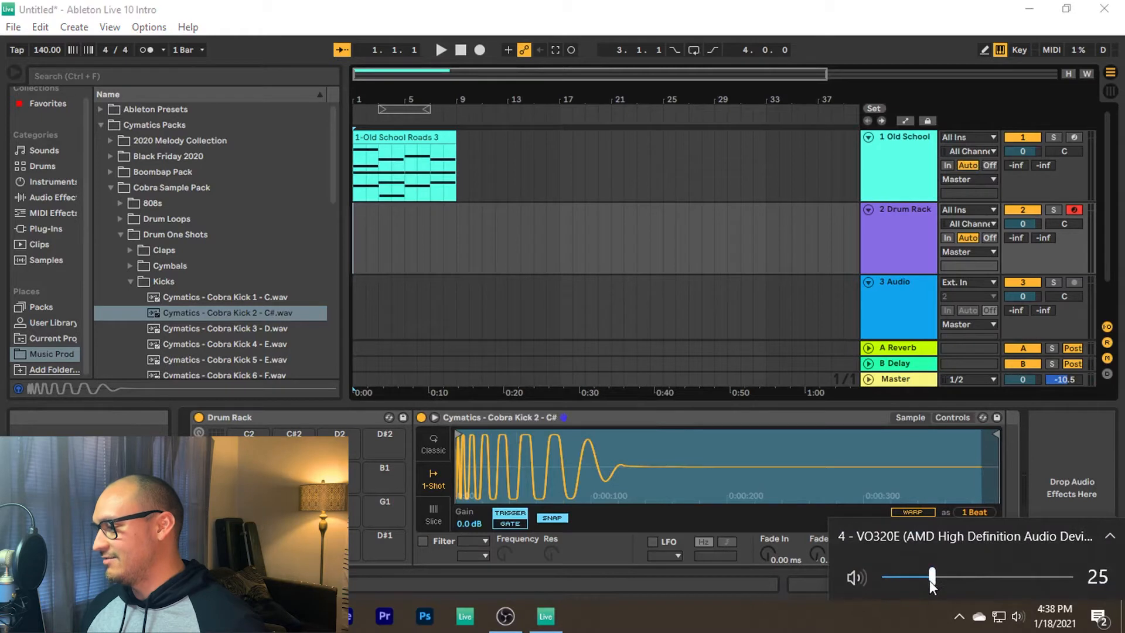
click(815, 260)
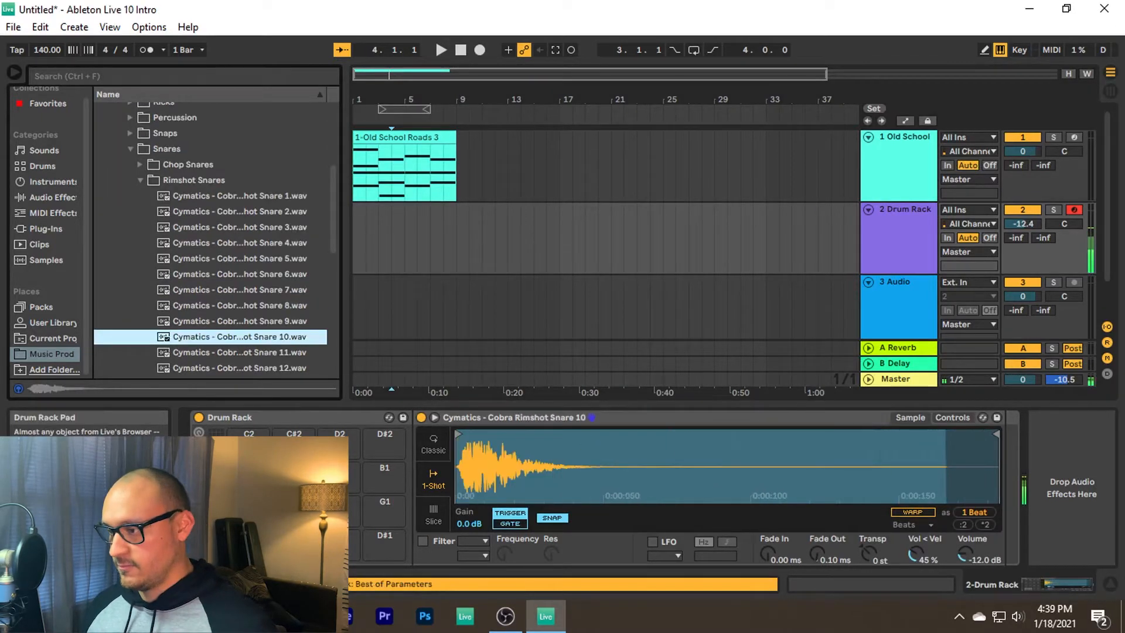
With the metronome on at 150 BPM, record a kick and rimshot pattern over the chords on the Drum Rack track, starting at bar 1.
click(354, 241)
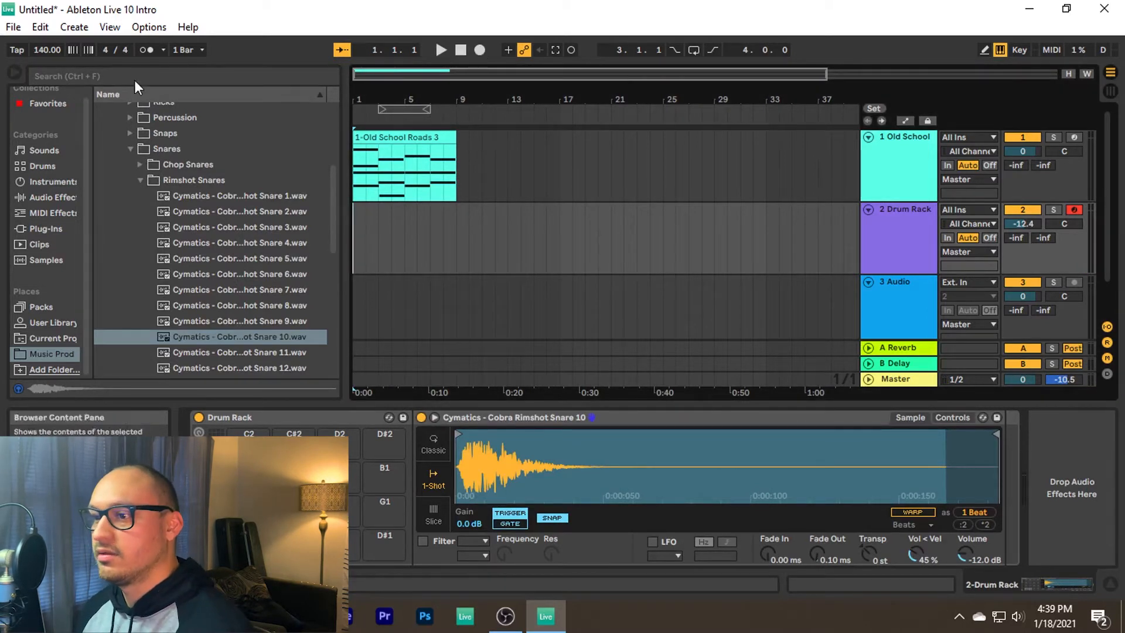
click(144, 51)
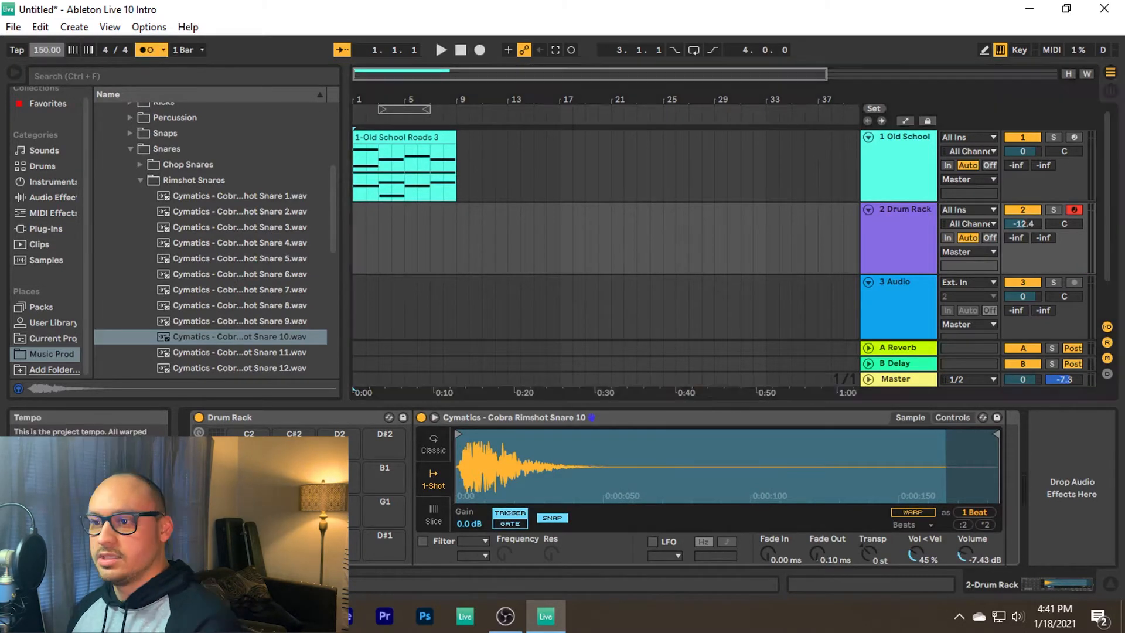
click(479, 50)
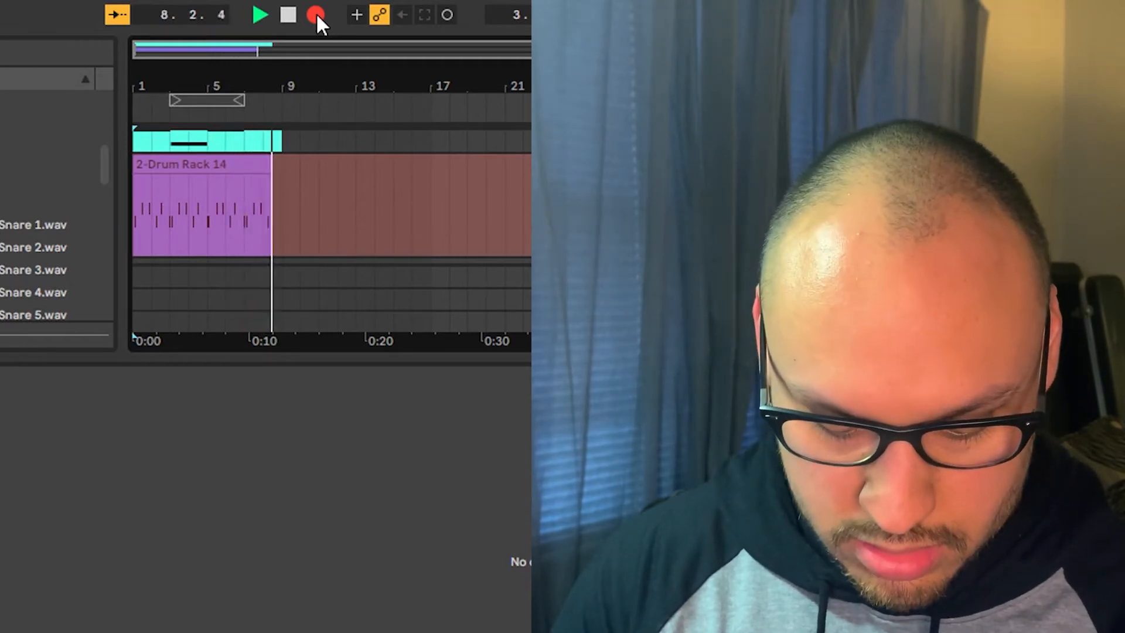
key(space)
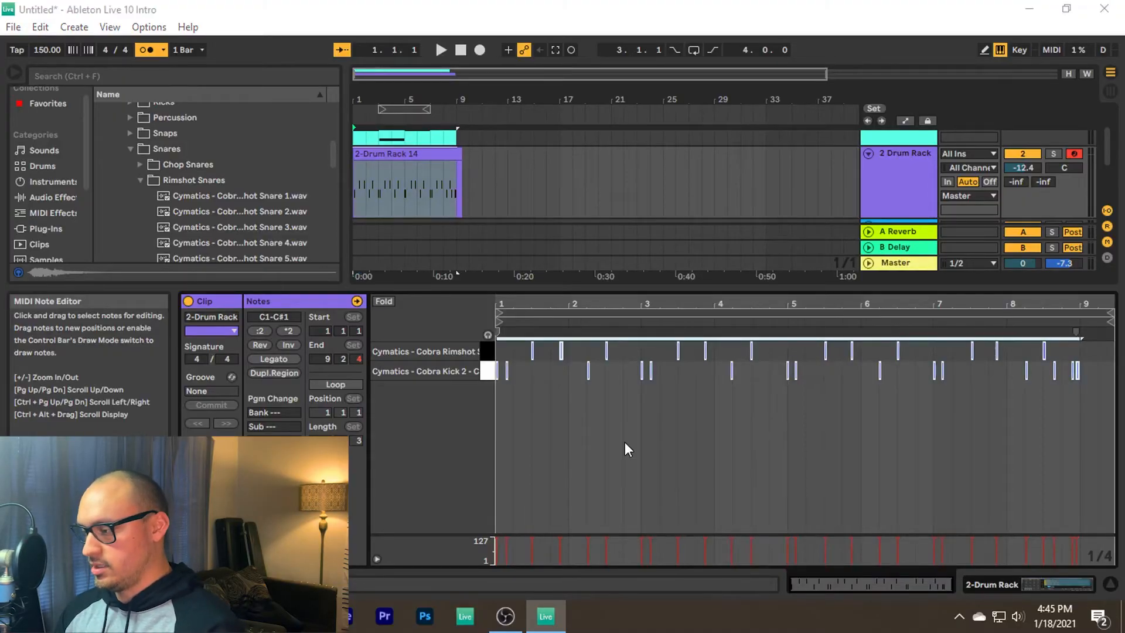
Quantize the start of the recorded drum notes to 1/16 at 100 % and play the pattern.
key(ctrl+shift+u)
click(534, 337)
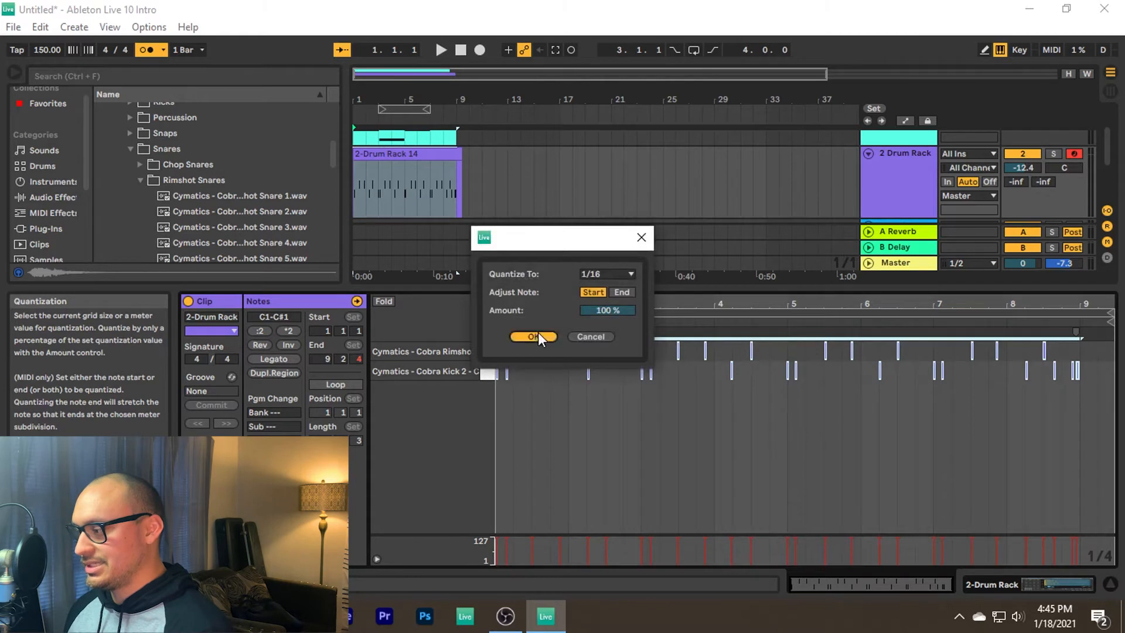
key(space)
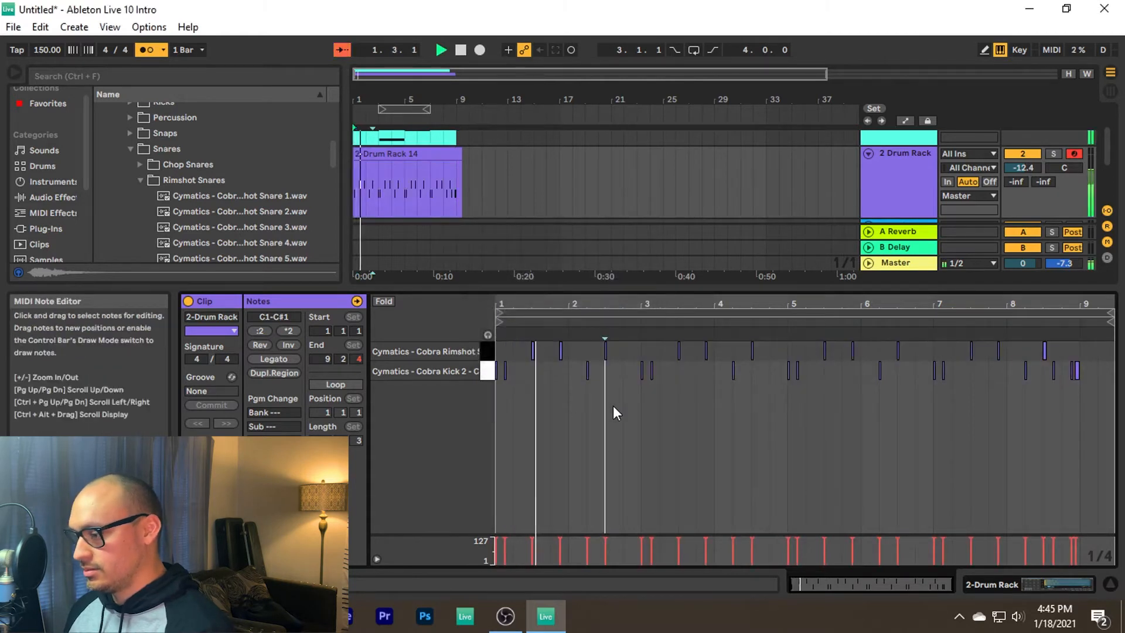
Turn off the metronome and trim the drum clip's end to bar 9, matching the chord clip.
click(145, 50)
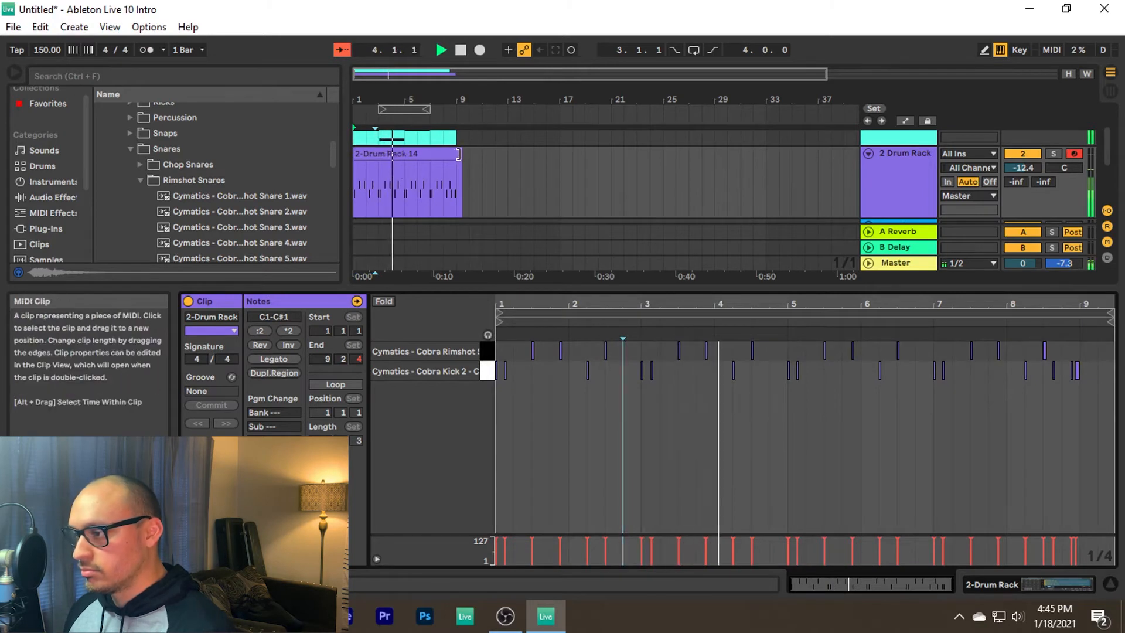
click(492, 176)
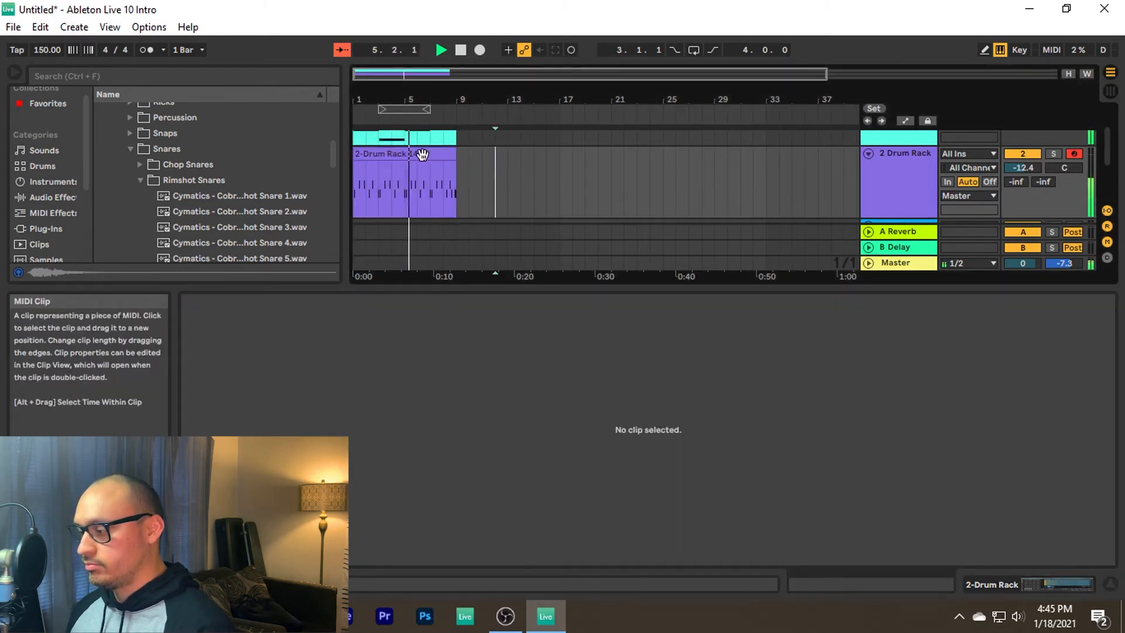
Lower the output volume of the Cobra Kick 2 sample to -13.1 dB.
double_click(879, 184)
click(249, 534)
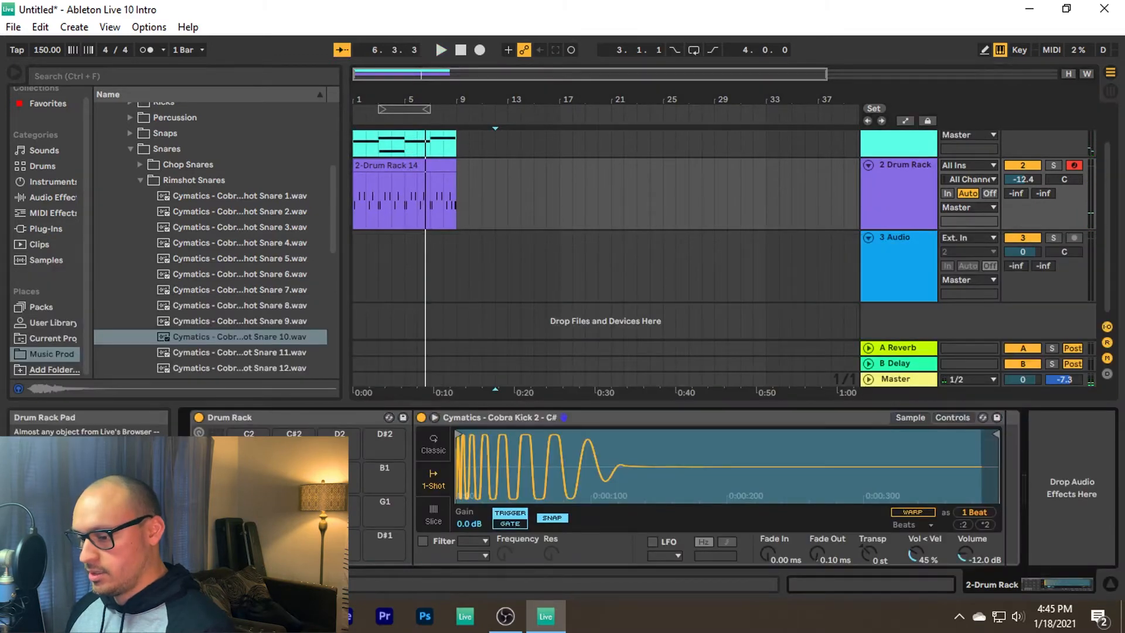
drag(987, 550, 987, 561)
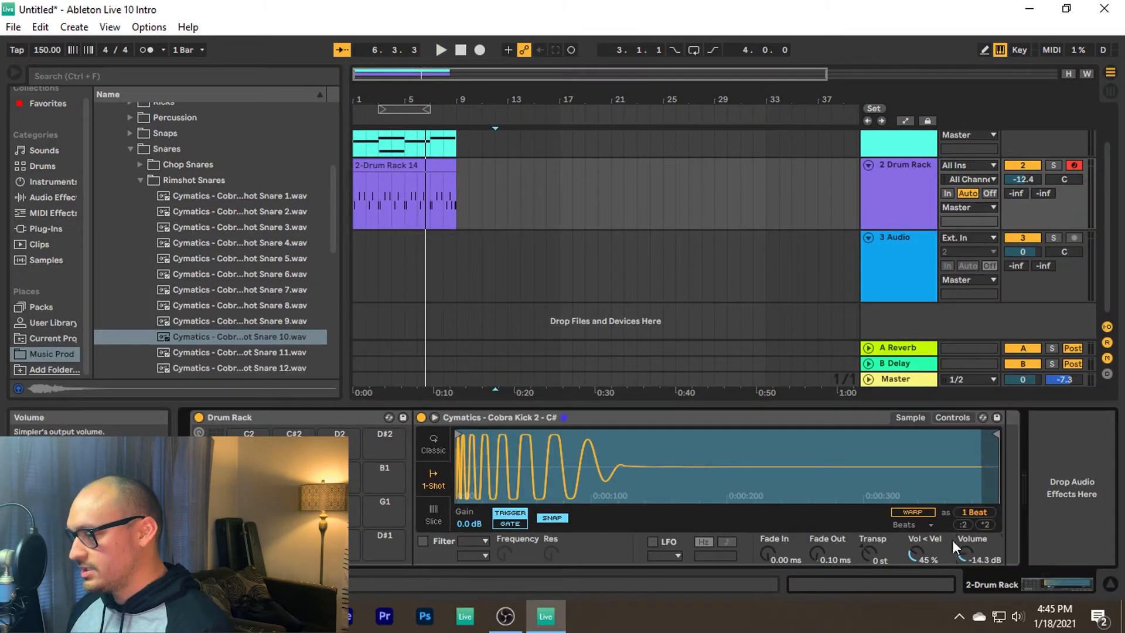
click(546, 253)
click(484, 209)
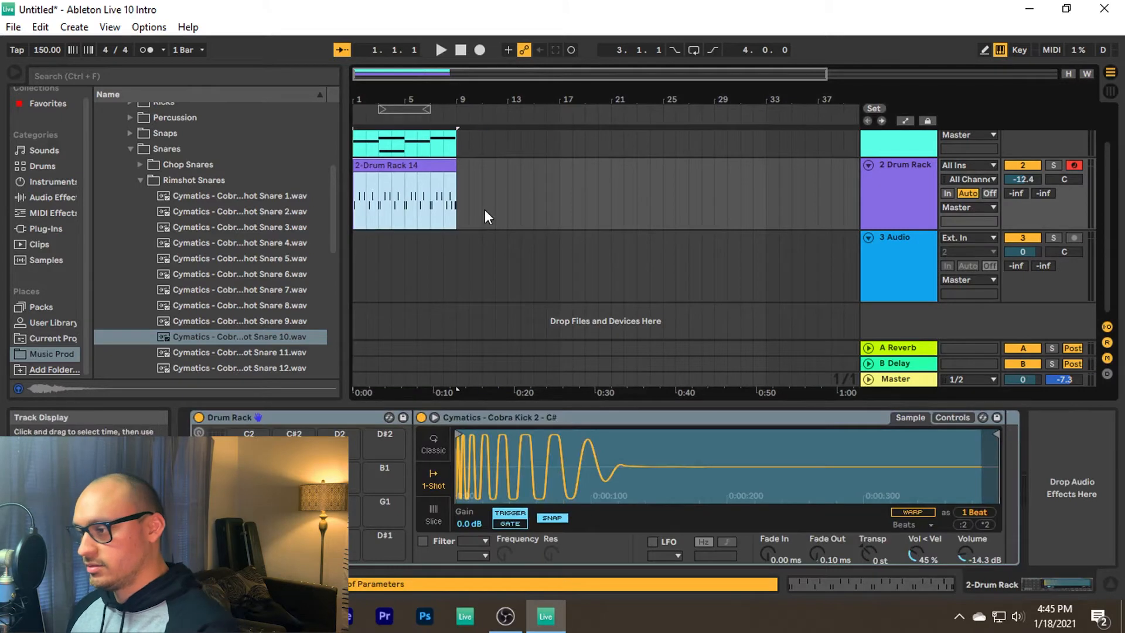
scroll(484, 209, down, 1)
scroll(447, 182, up, 1)
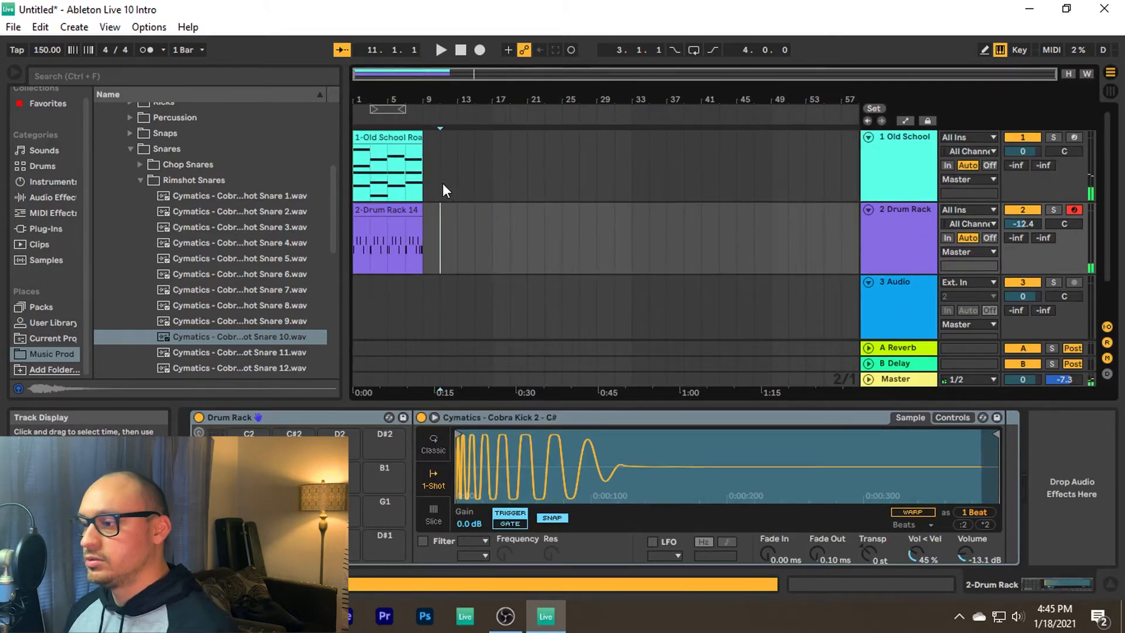
Duplicate the Drum Rack track and load Cymatics - Cobra Closed Hihat 2.wav onto a pad of the copy.
click(430, 199)
scroll(431, 198, down, 1)
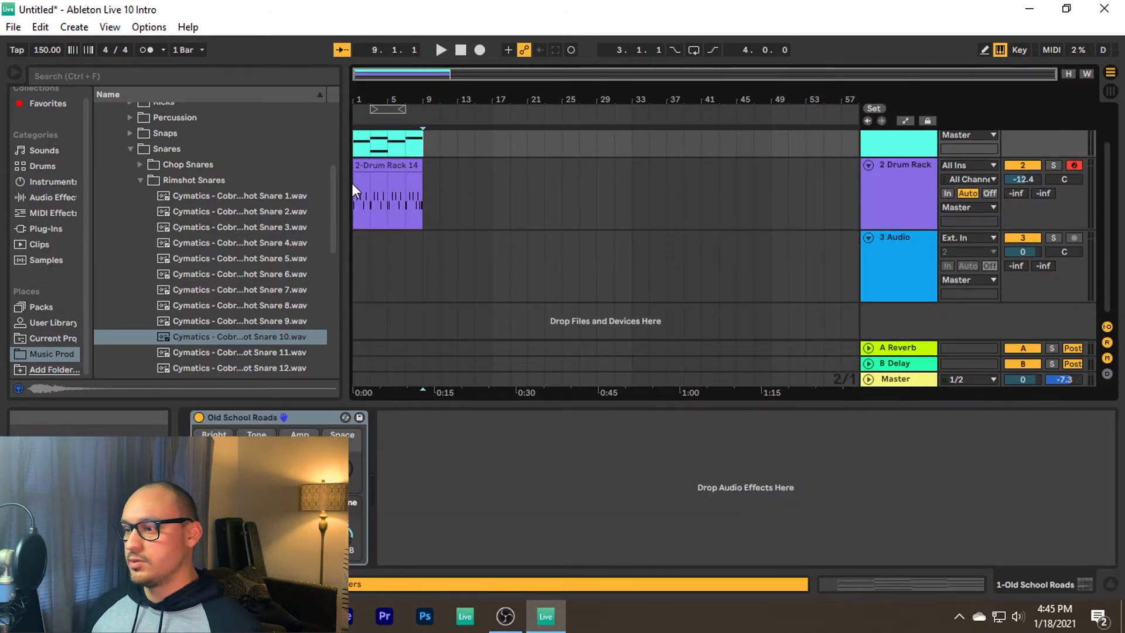
click(881, 198)
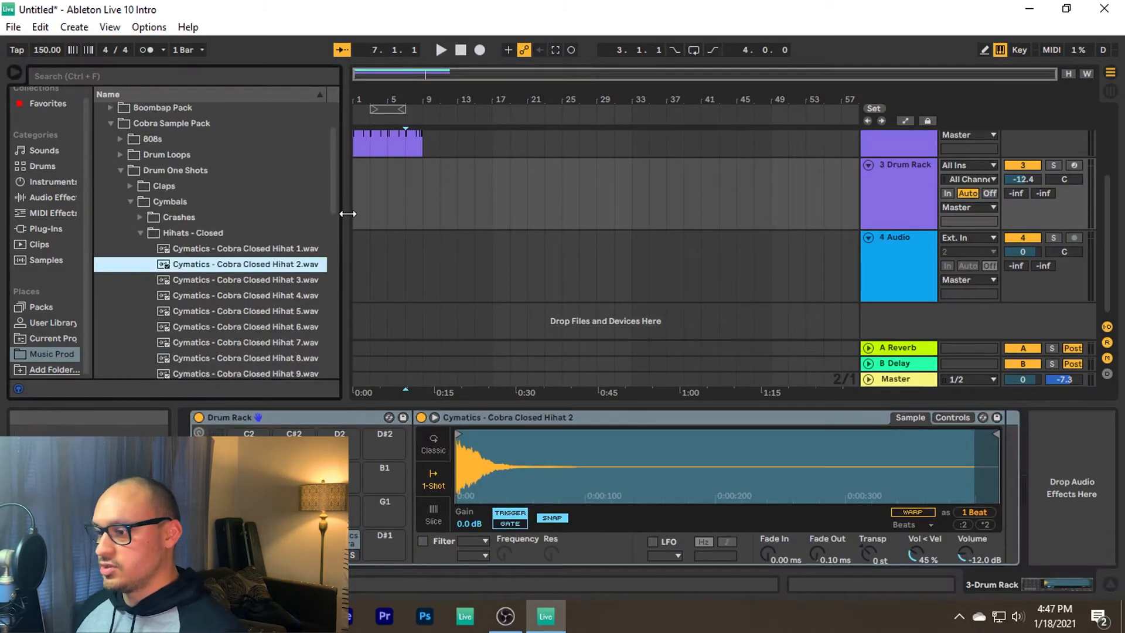
Insert an empty MIDI clip spanning bars 1 to 9 on the duplicated Drum Rack track and enable note preview.
drag(359, 200, 421, 201)
scroll(421, 195, up, 2)
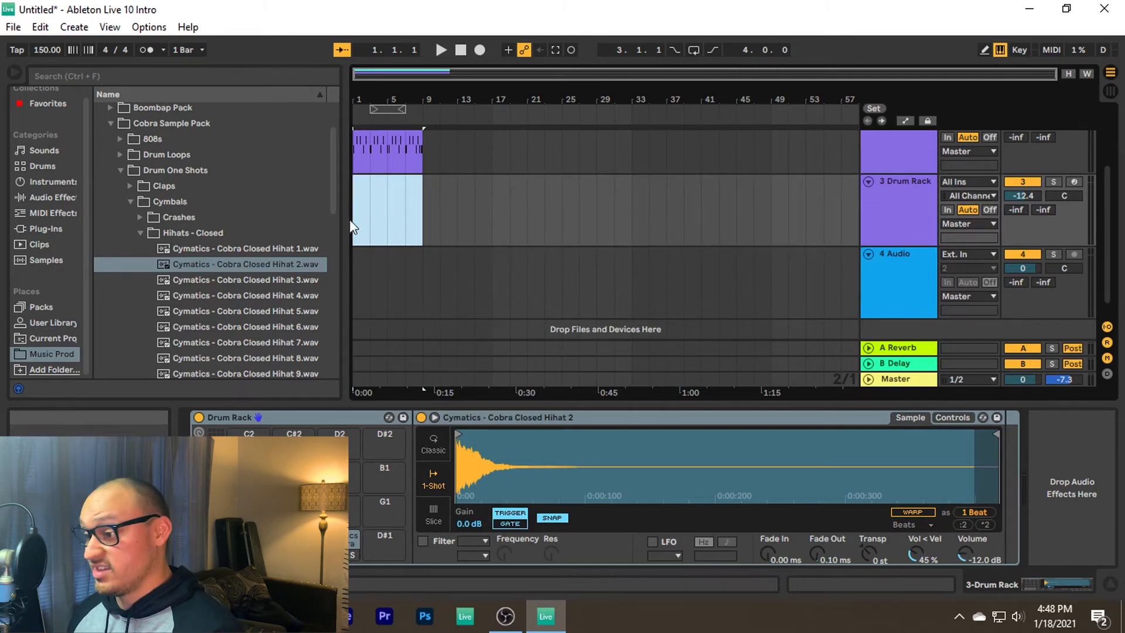
drag(355, 217, 417, 217)
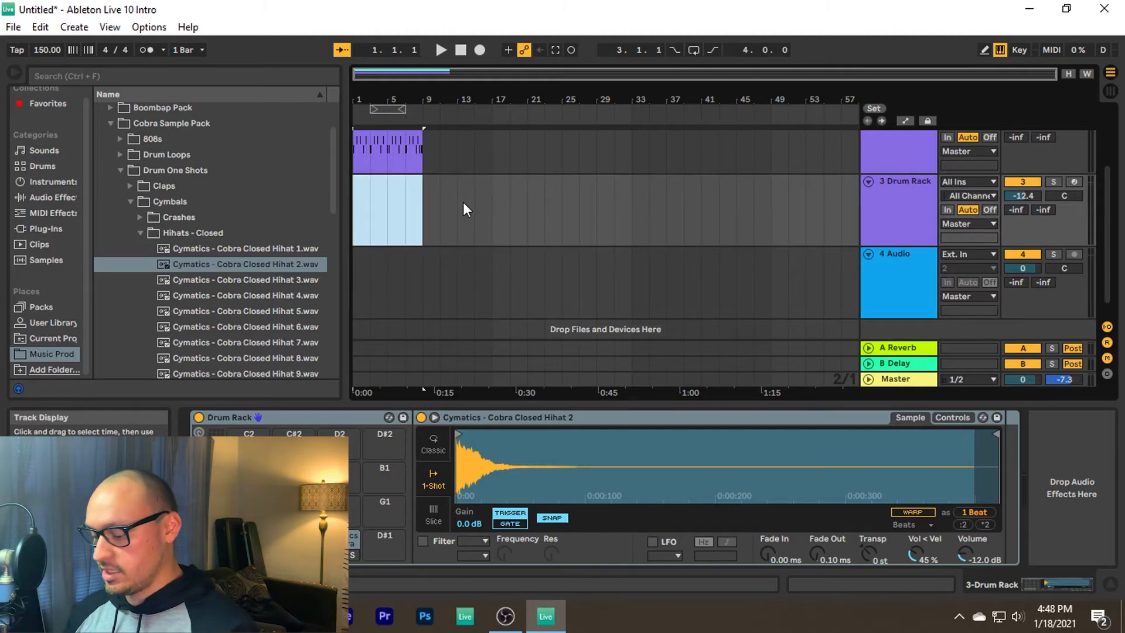
key(ctrl+shift+m)
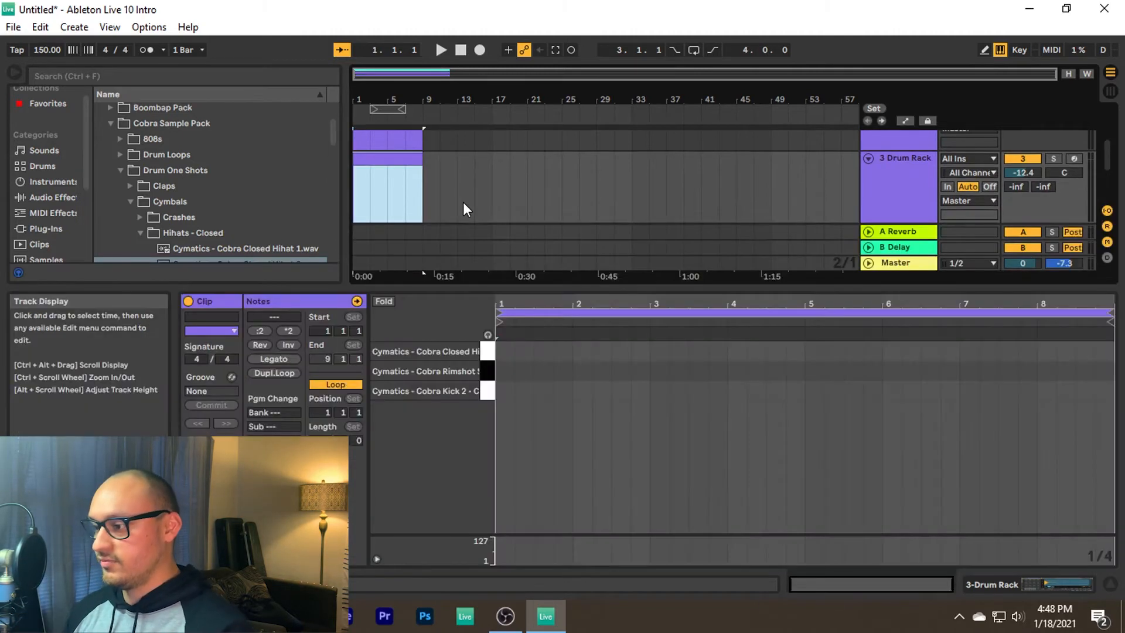
click(488, 335)
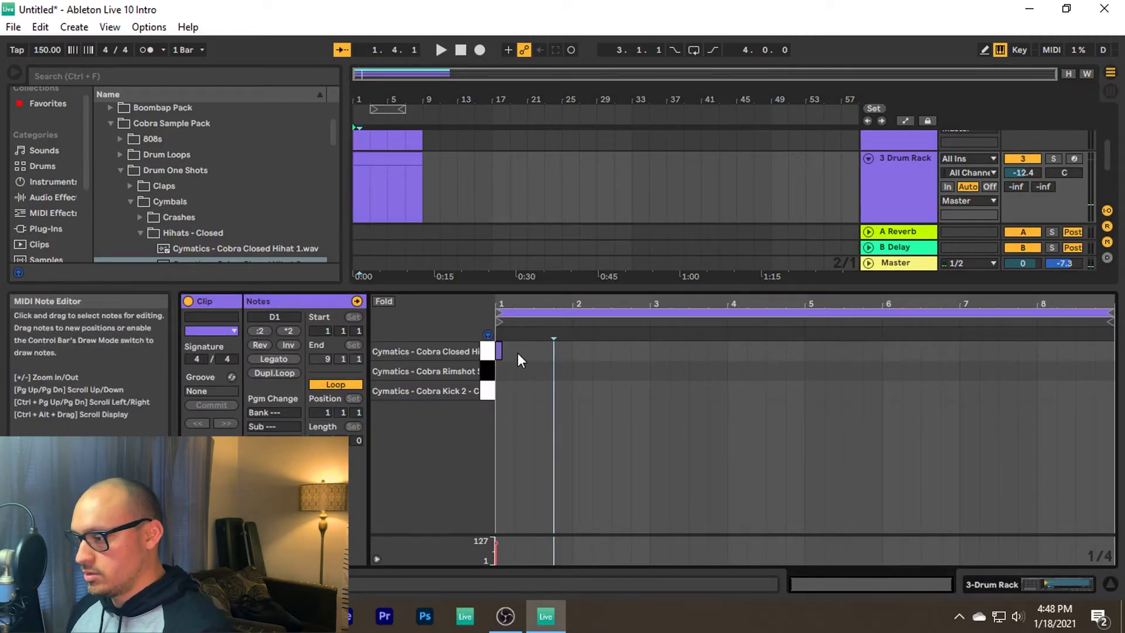
Set the fixed note grid to 1/8 and add three more closed hihat notes directly after the first one.
right_click(518, 353)
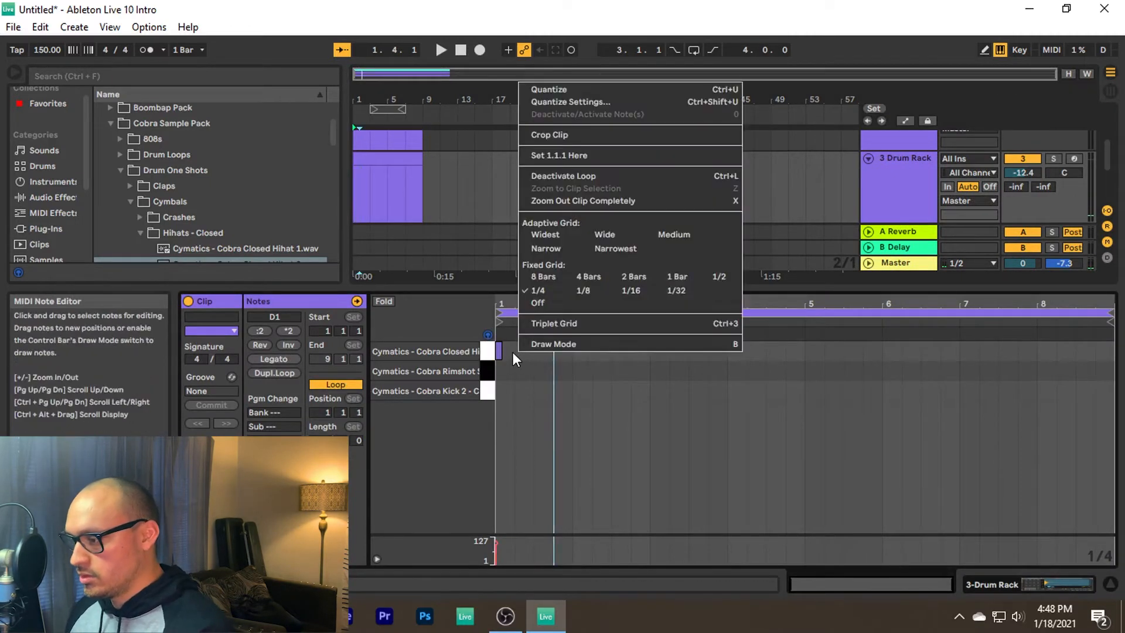
click(584, 291)
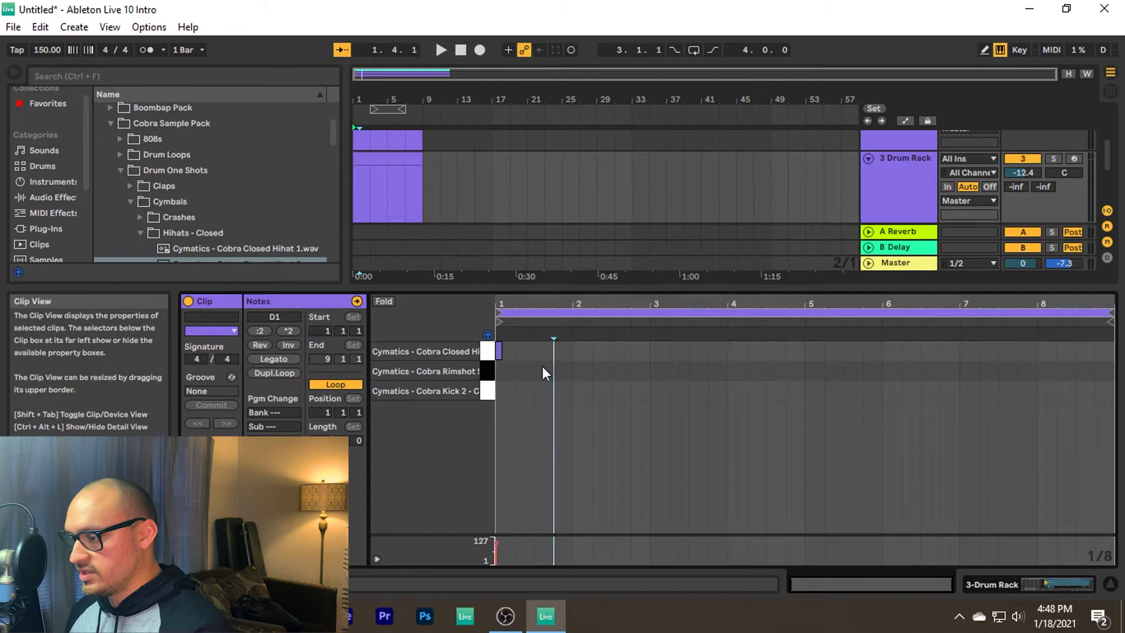
click(510, 350)
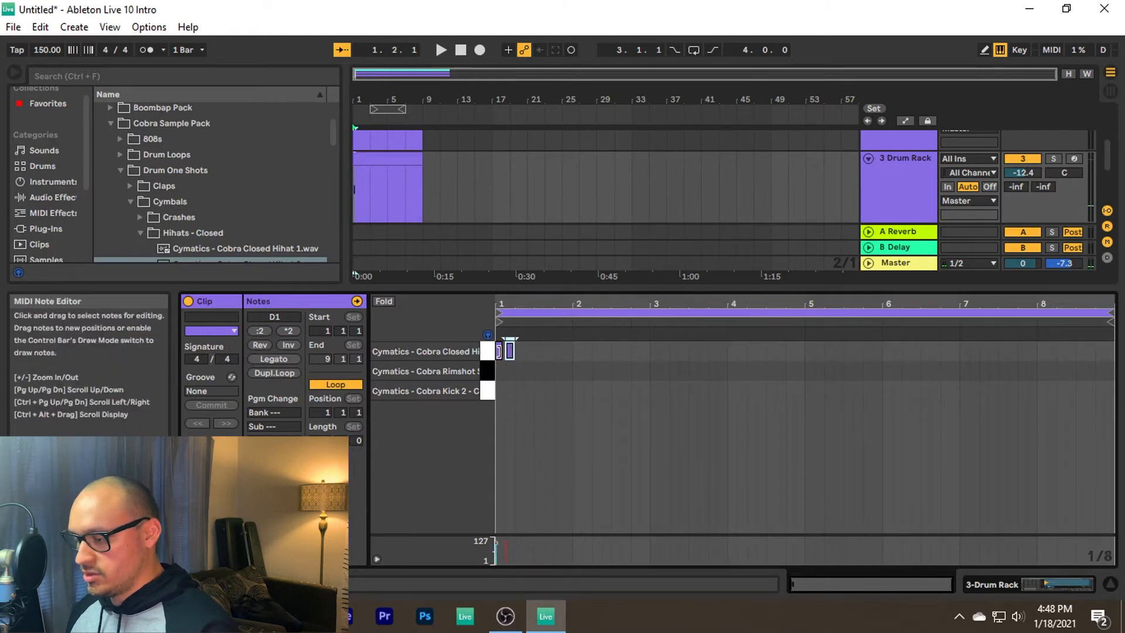
click(519, 350)
click(529, 351)
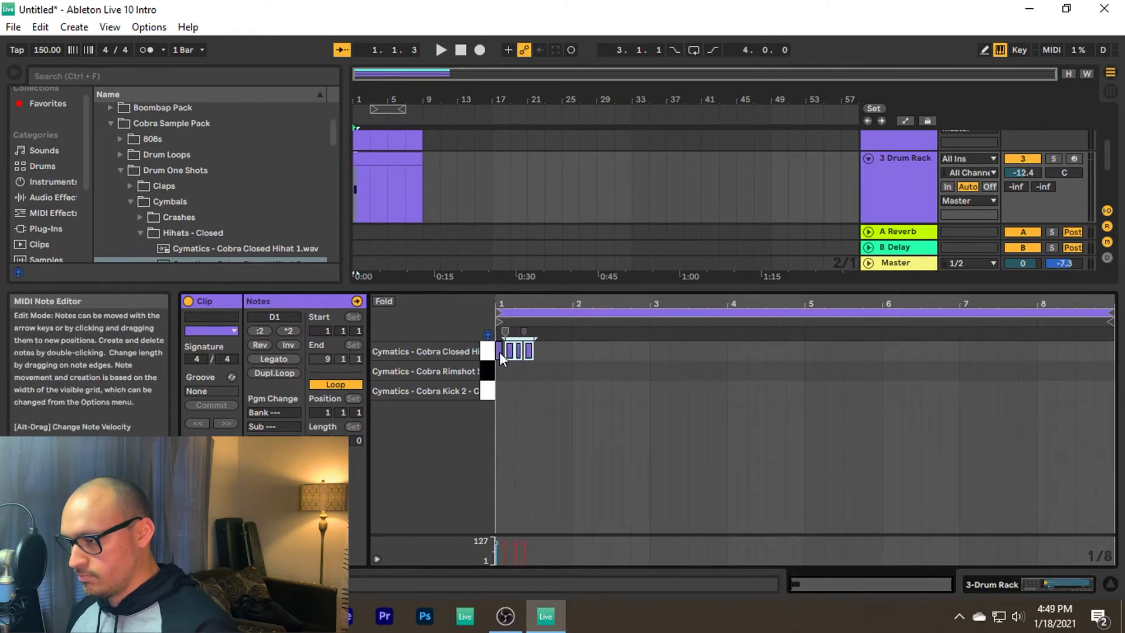
Duplicate the closed hihat notes repeatedly to extend the 1/8 pattern across the clip's first four bars.
shift+click(500, 353)
key(ctrl+d)
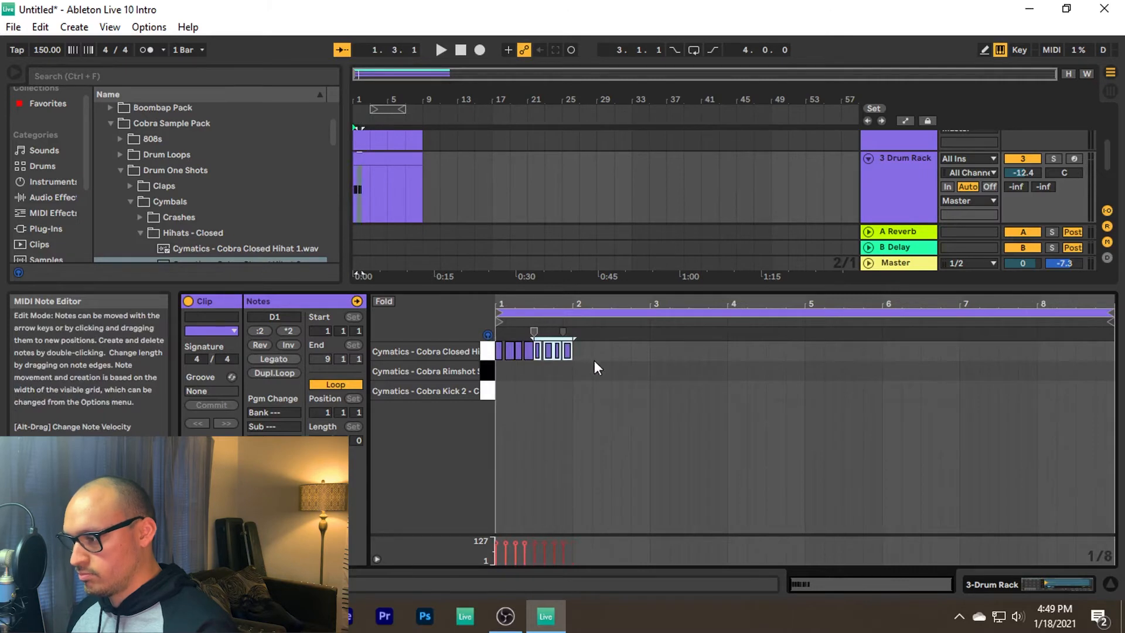
key(ctrl+a)
key(ctrl+d)
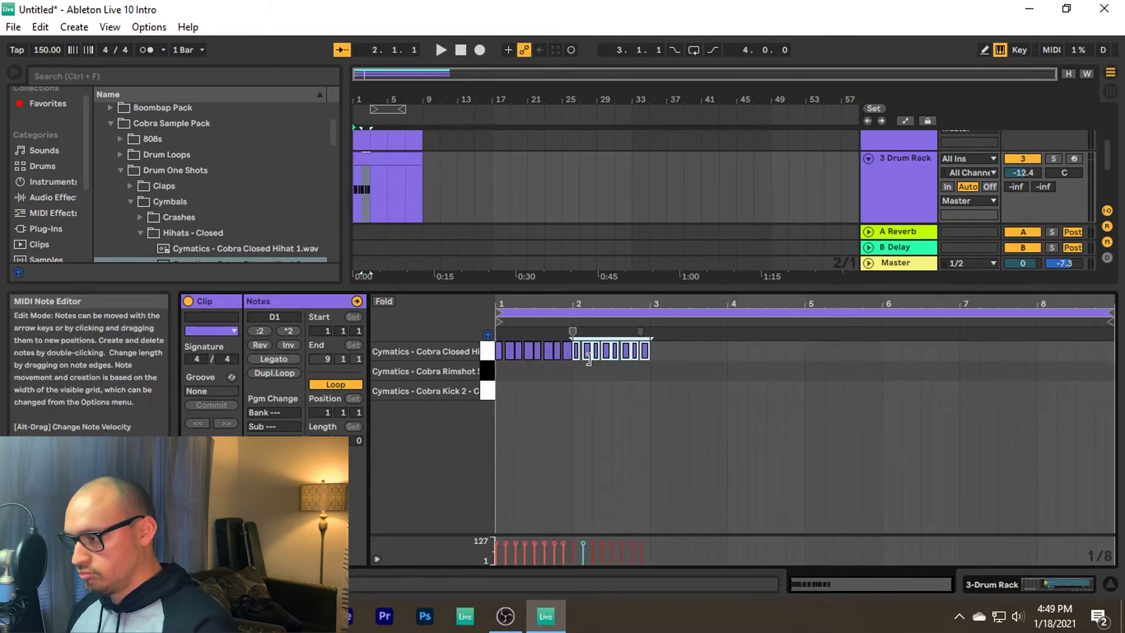
click(684, 357)
key(ctrl+a)
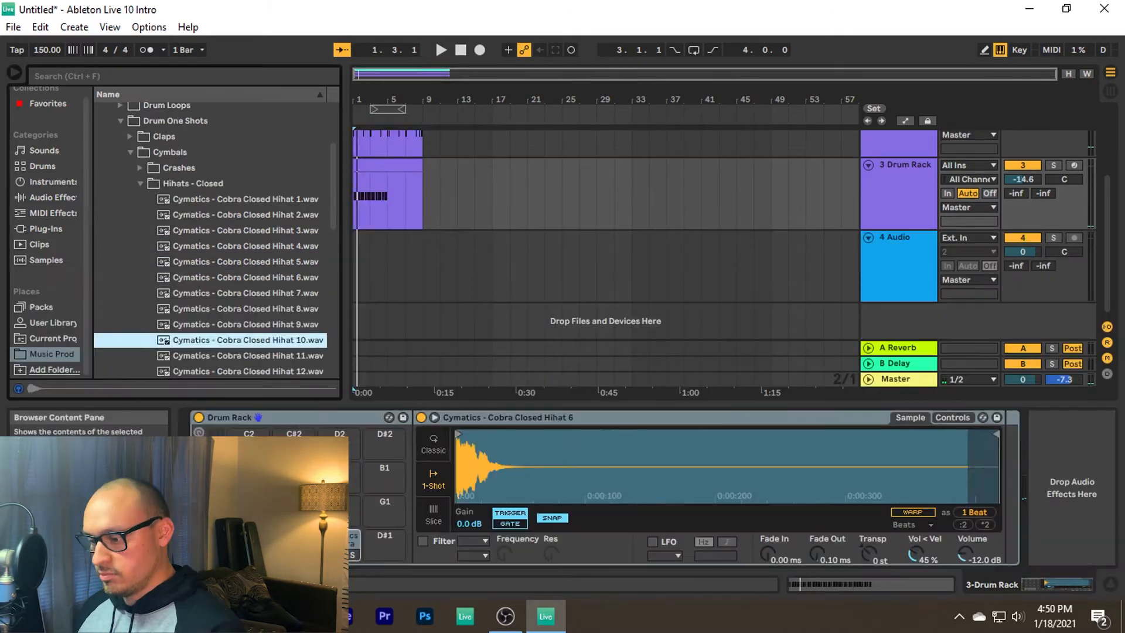
Replace the closed hihat sample with Cymatics - Cobra Closed Hihat 10.wav and audition it with the beat.
key(space)
scroll(238, 318, down, 2)
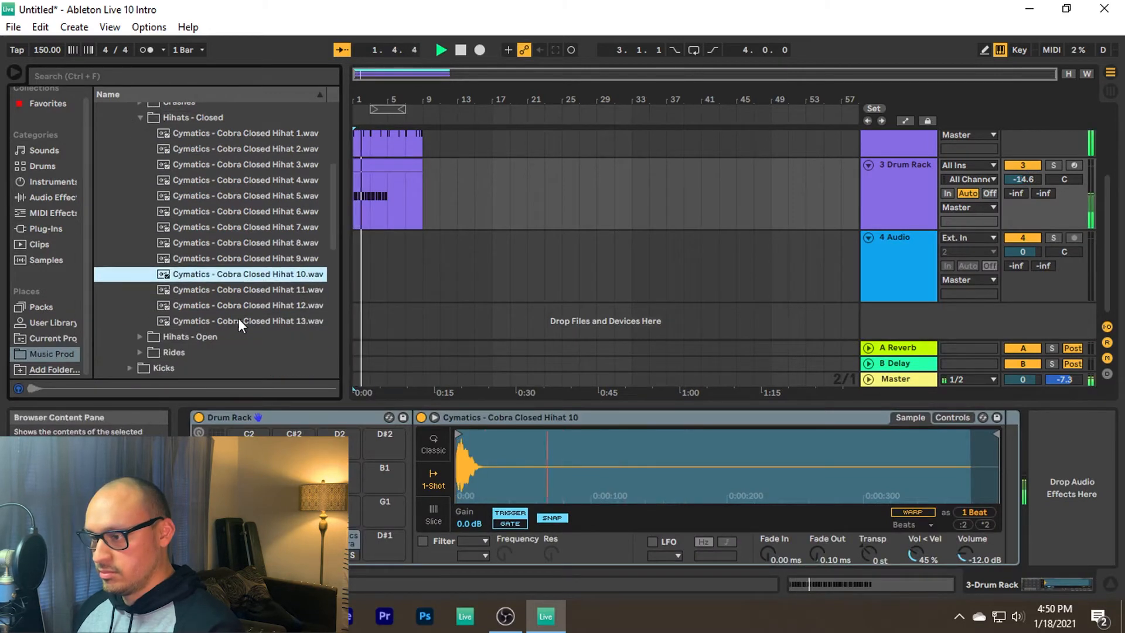
key(space)
Open the closed hihat clip's notes and play the opening of the 1/8 pattern.
click(889, 208)
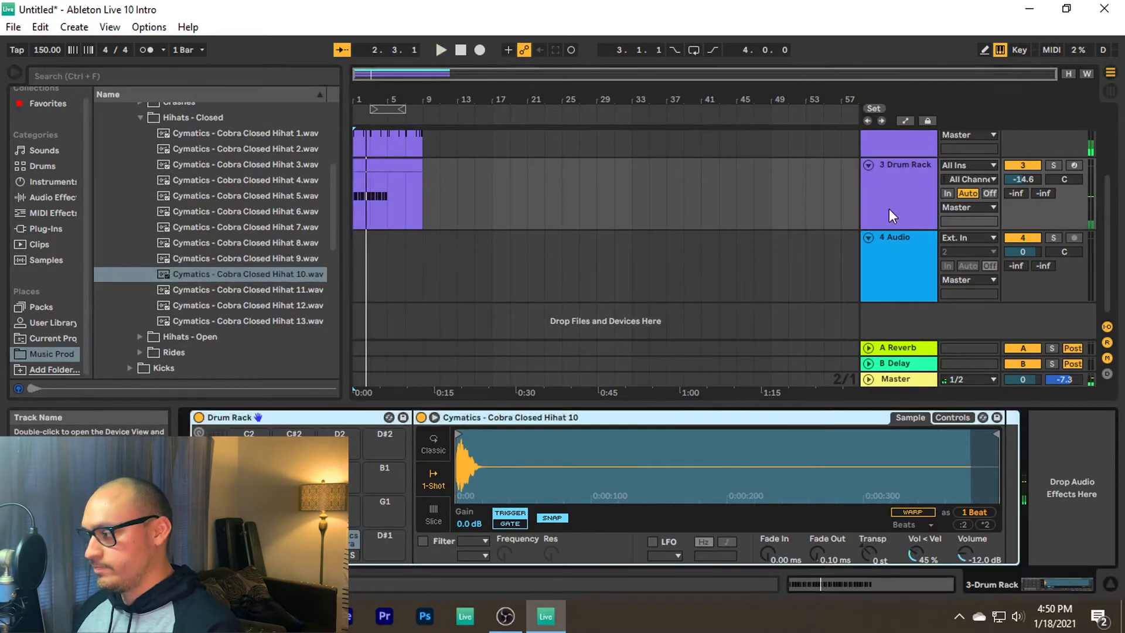
double_click(389, 199)
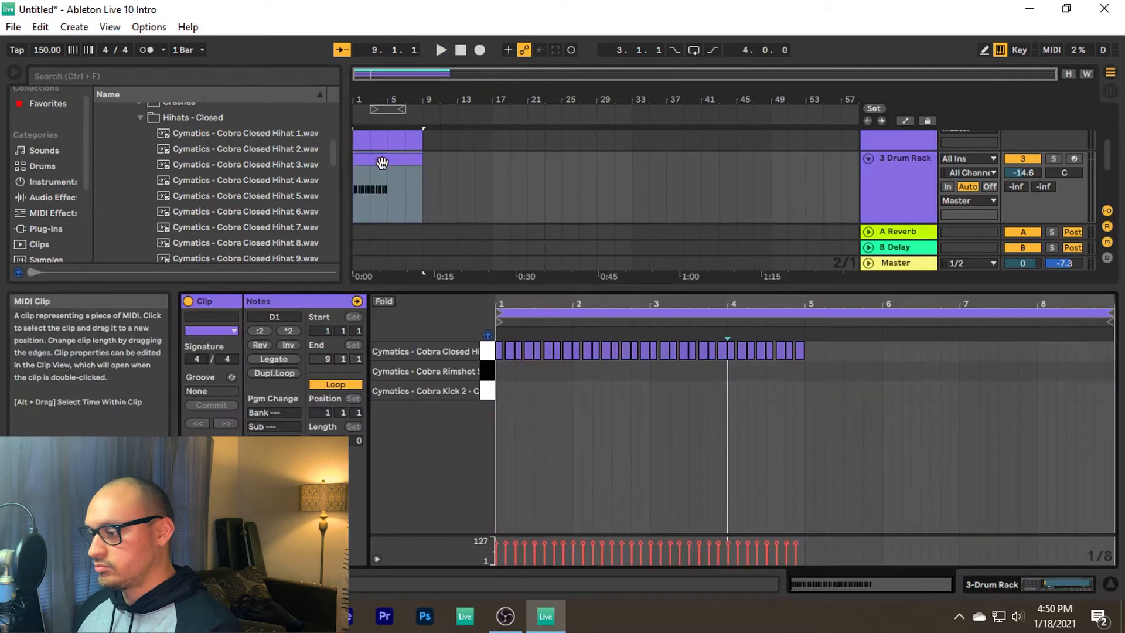
click(500, 361)
scroll(501, 360, up, 5)
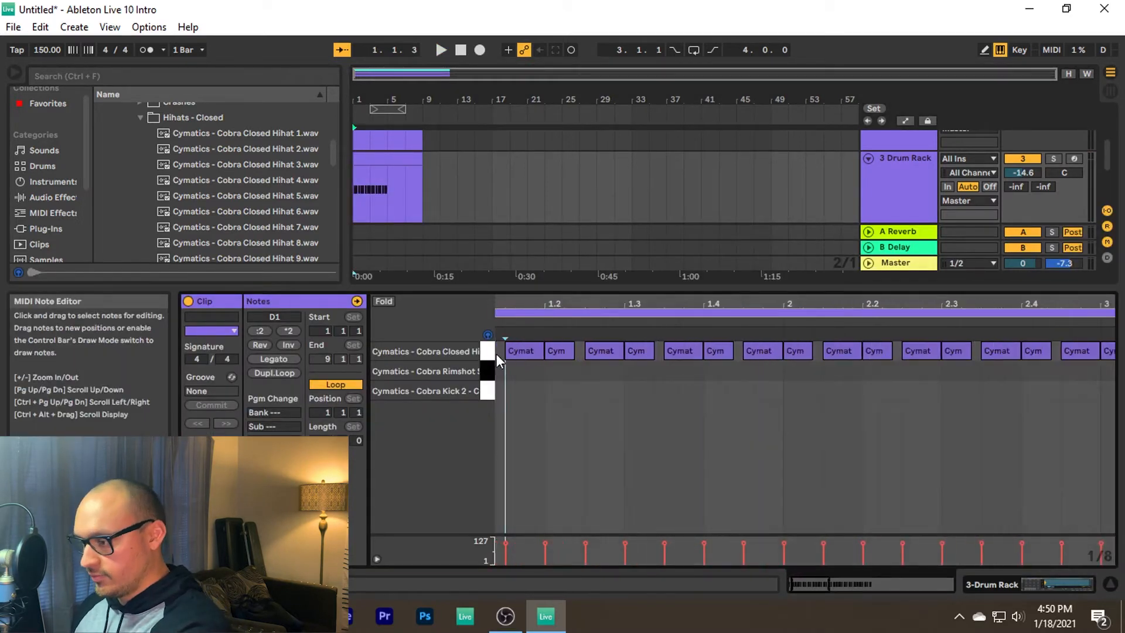
key(space)
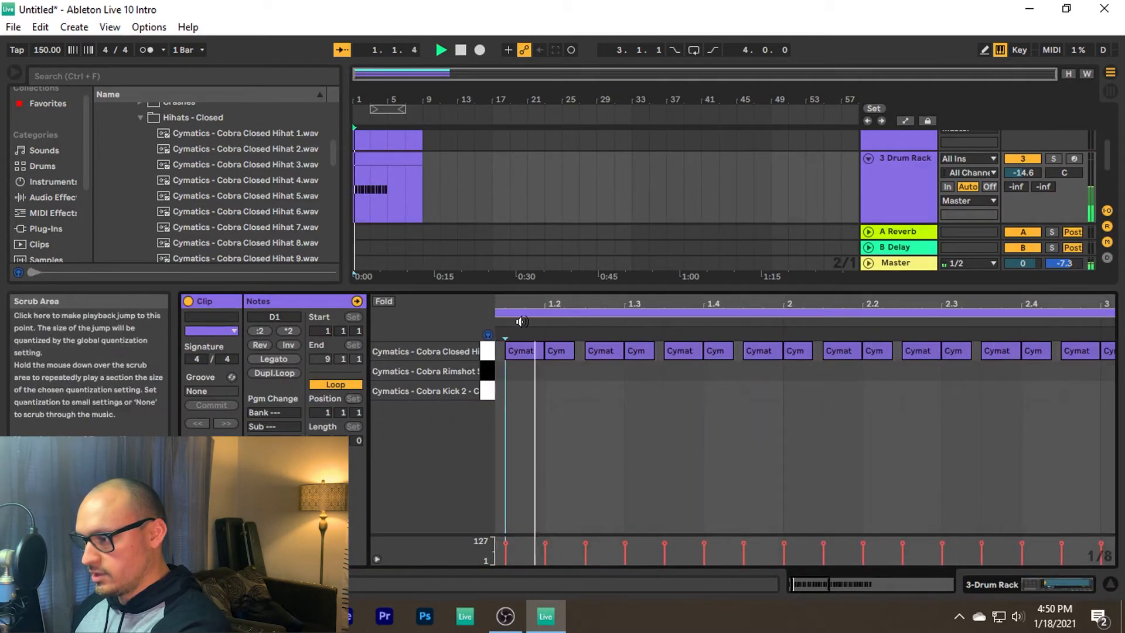
key(space)
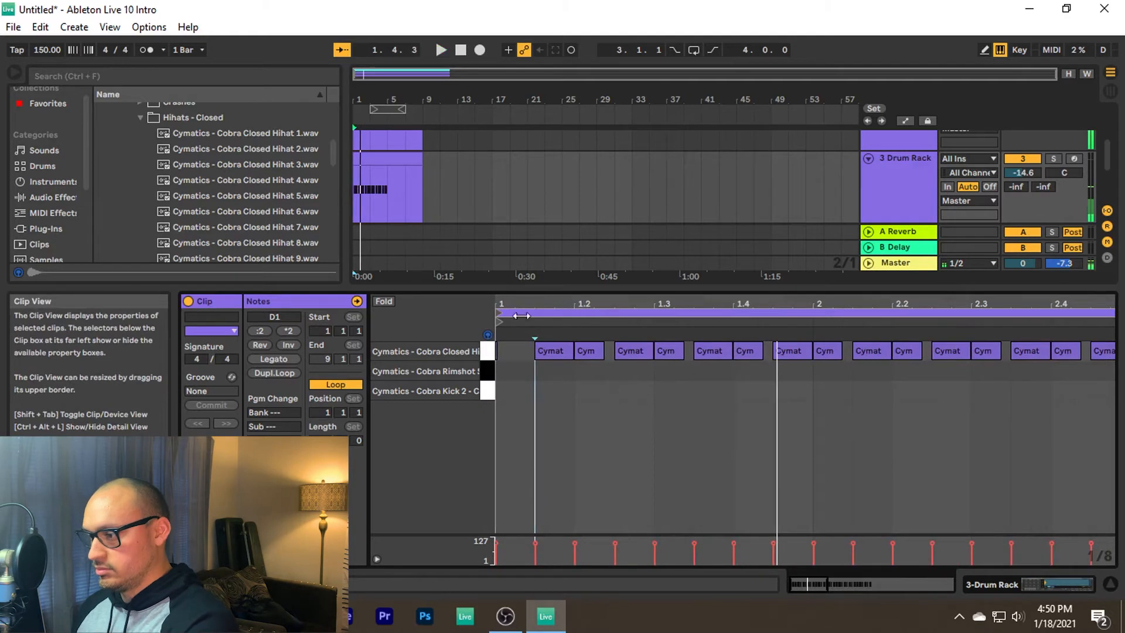
Set the fixed note grid to 1/32 and add closed hihat notes for a fast roll in the clip's first beat.
right_click(508, 352)
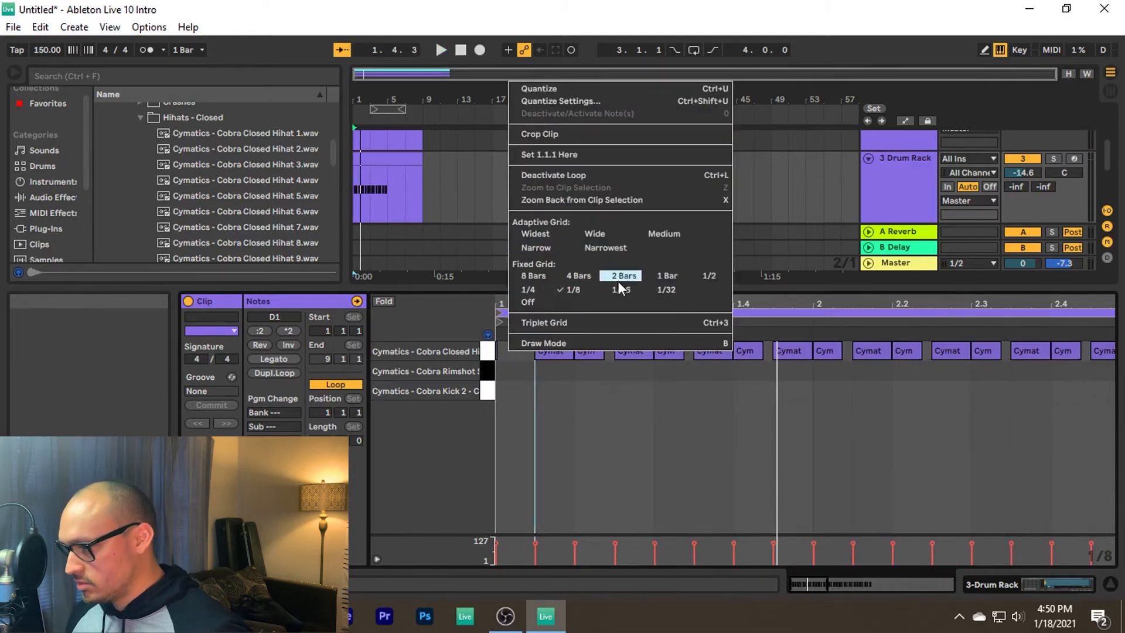
click(674, 290)
double_click(506, 351)
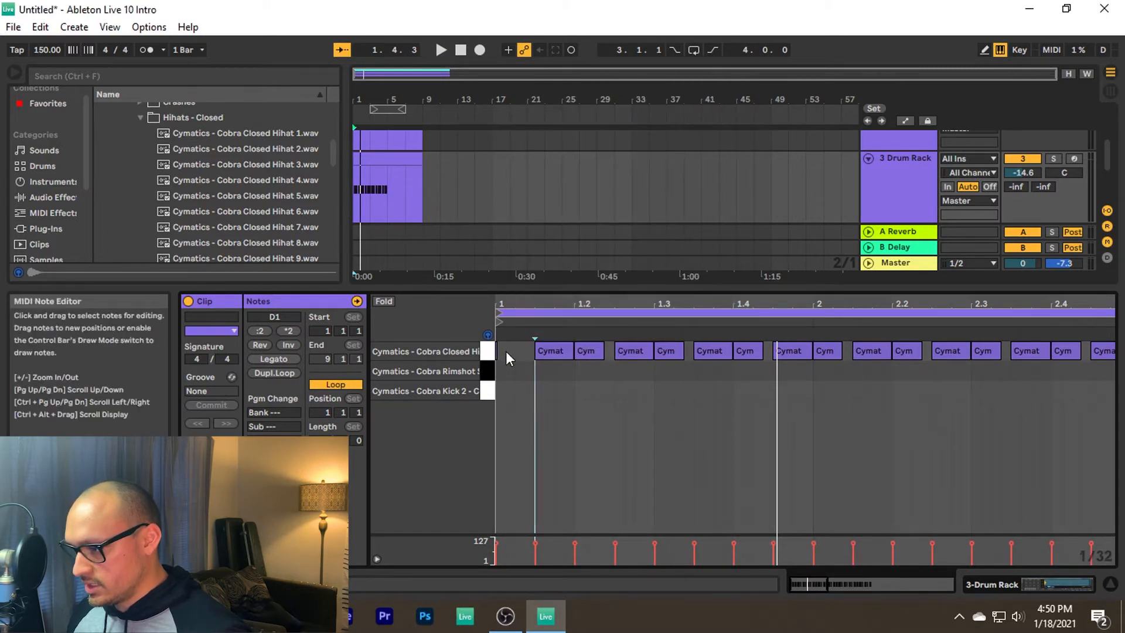
double_click(520, 350)
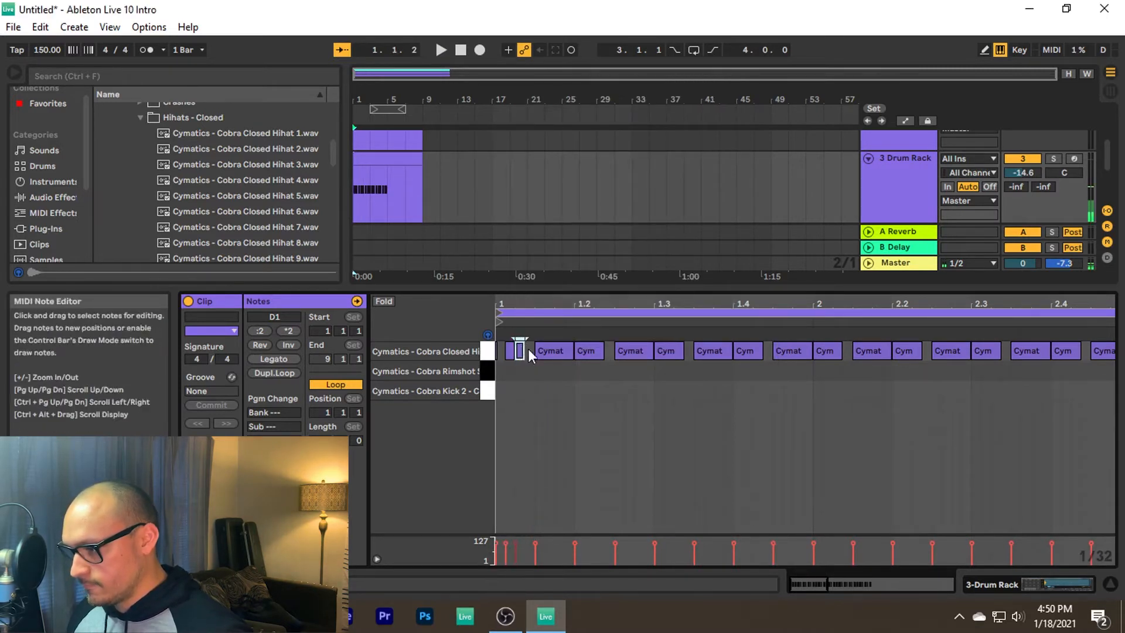
click(532, 349)
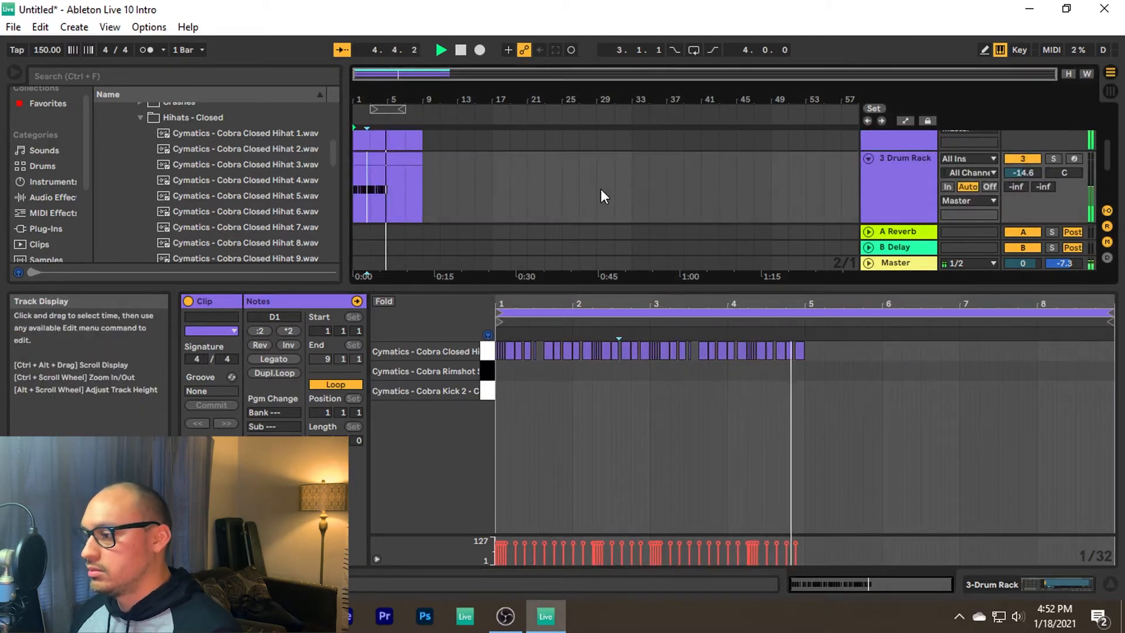
Duplicate the whole four-bar closed hihat pattern to fill bars 5 to 8 of the clip.
key(space)
key(ctrl+a)
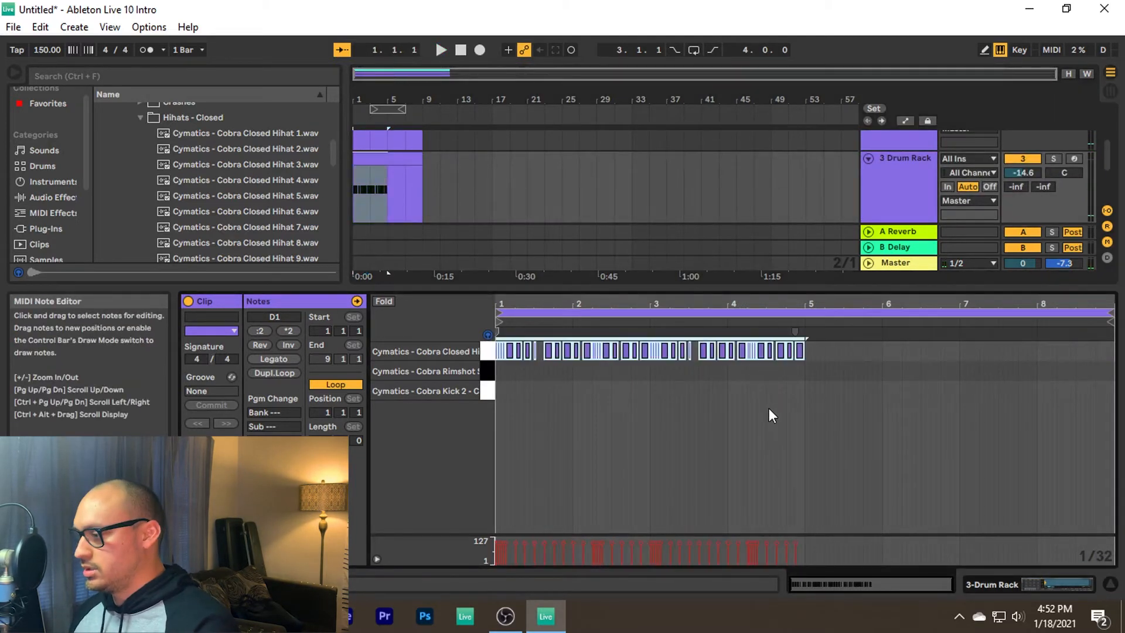
key(ctrl+d)
click(769, 407)
key(space)
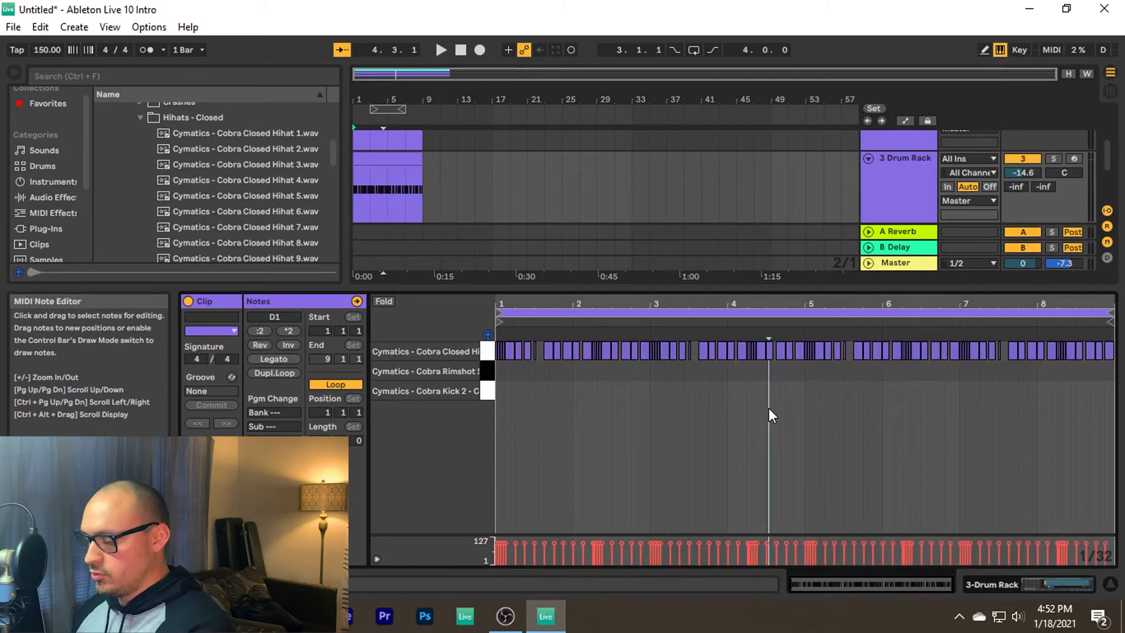
click(681, 392)
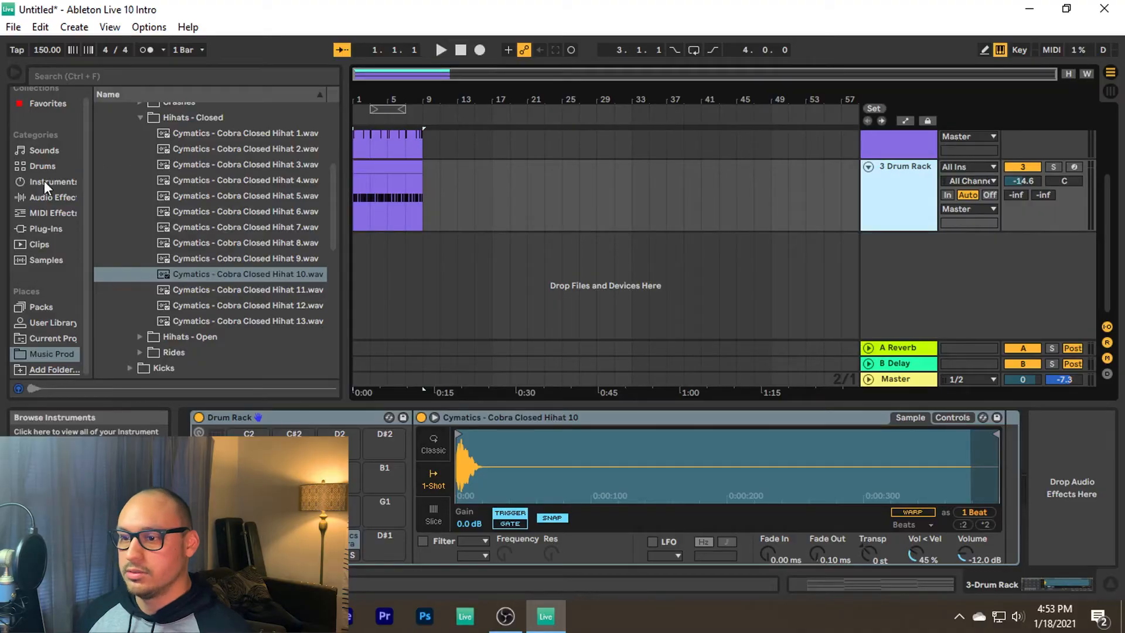
Add a Simpler instrument on a new track below the hihat Drum Rack and unfold that track.
click(44, 180)
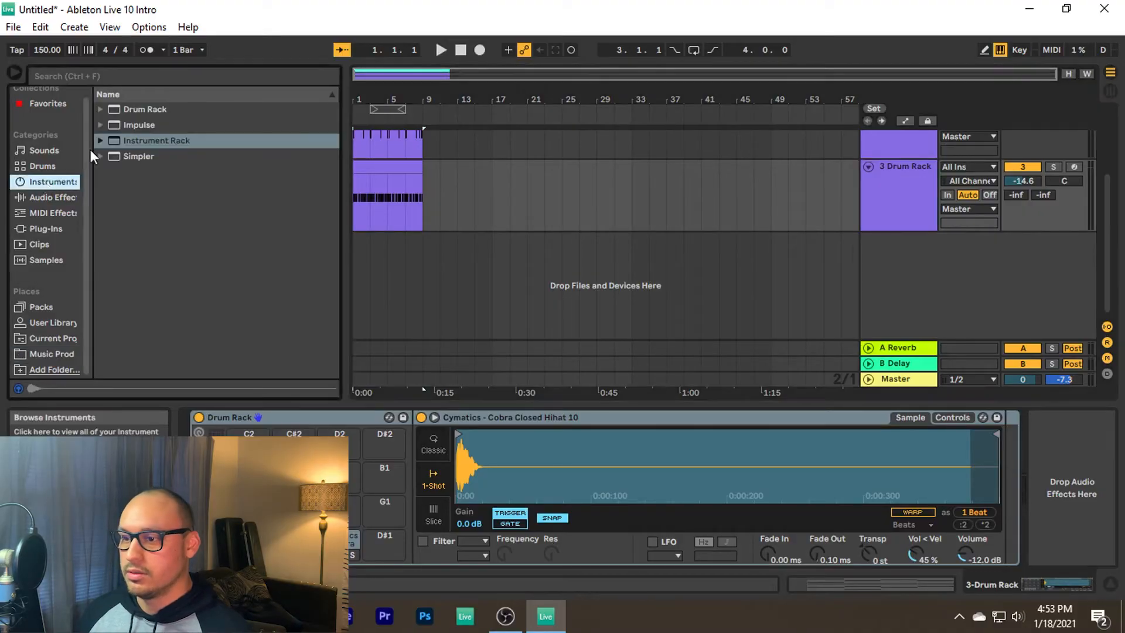
click(128, 159)
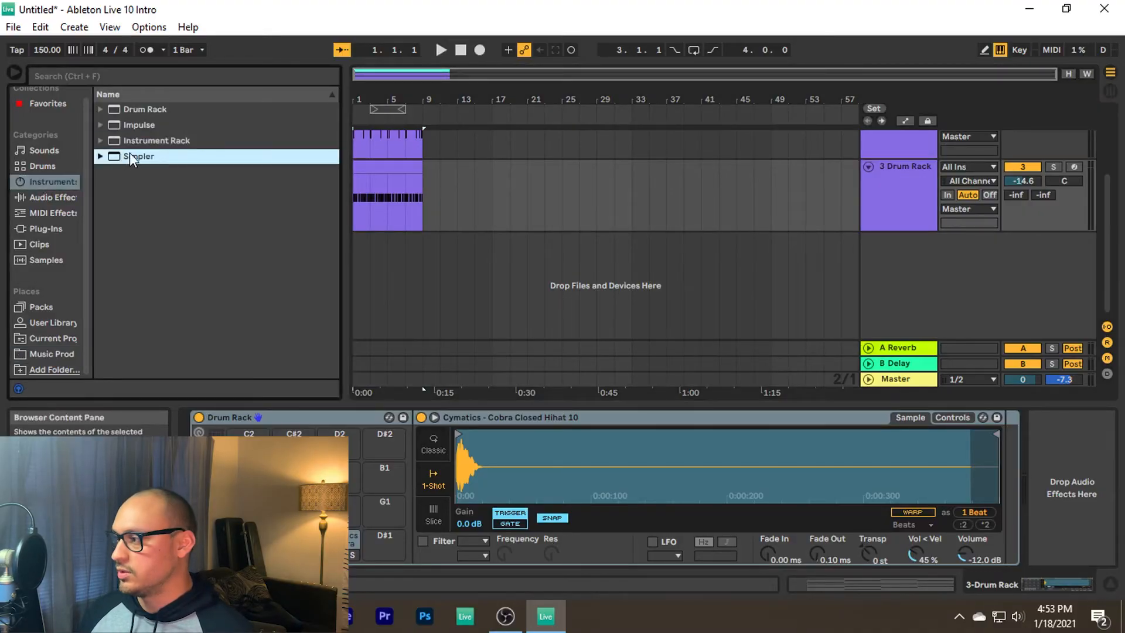
drag(889, 252, 897, 253)
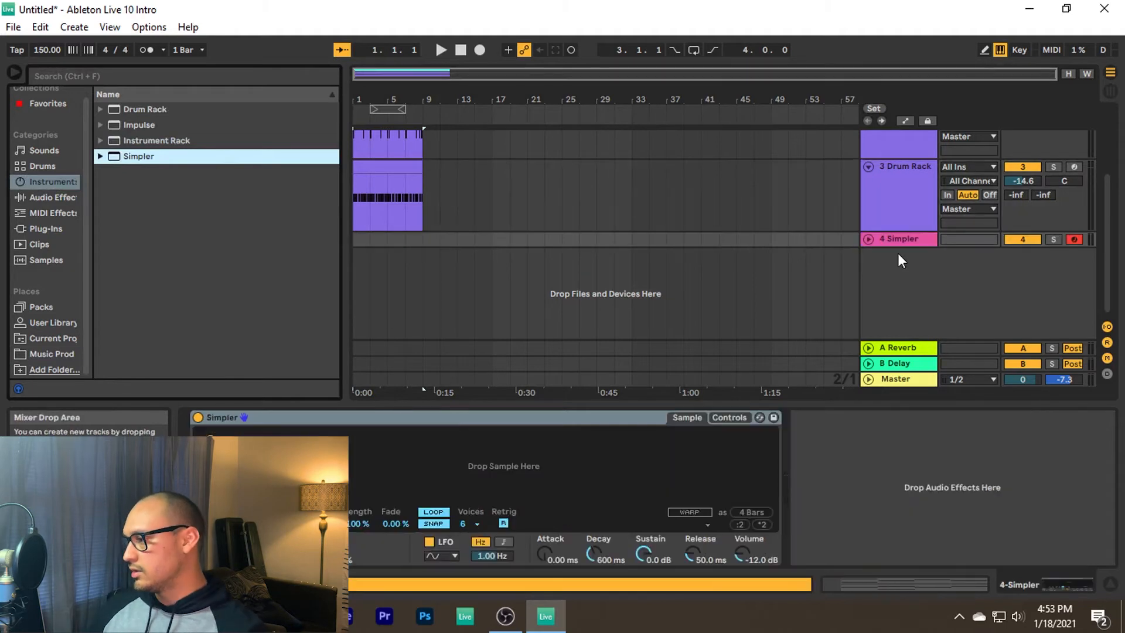
click(869, 239)
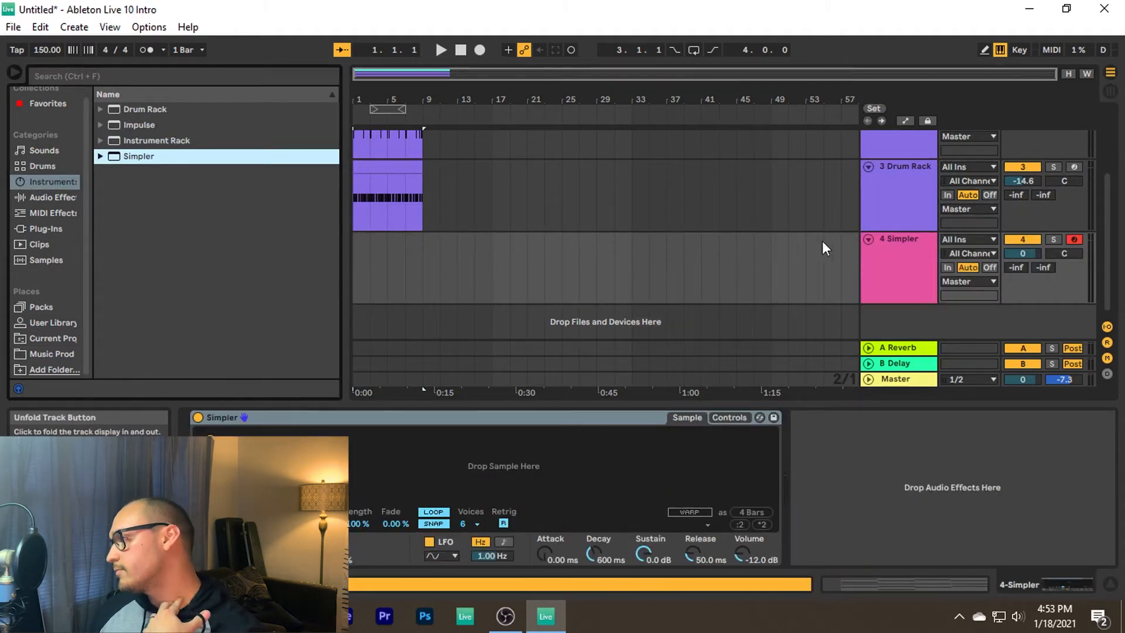
Load Cymatics - Cobra 808 1 - C.wav from the Cobra Sample Pack's 808s folder into the Simpler.
click(51, 354)
click(117, 203)
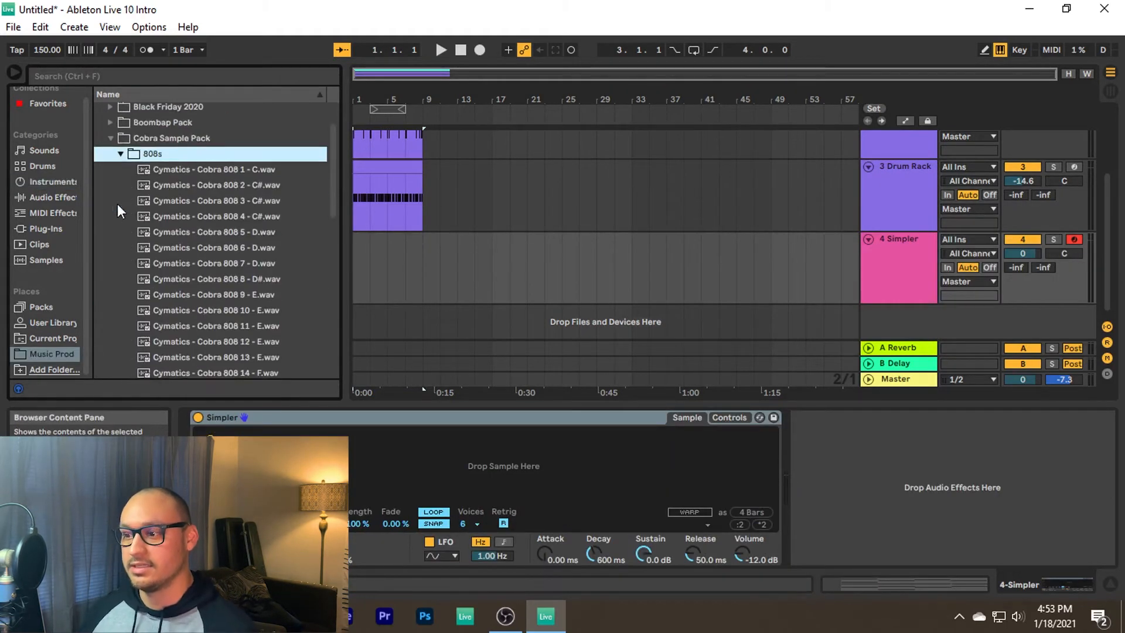
click(200, 170)
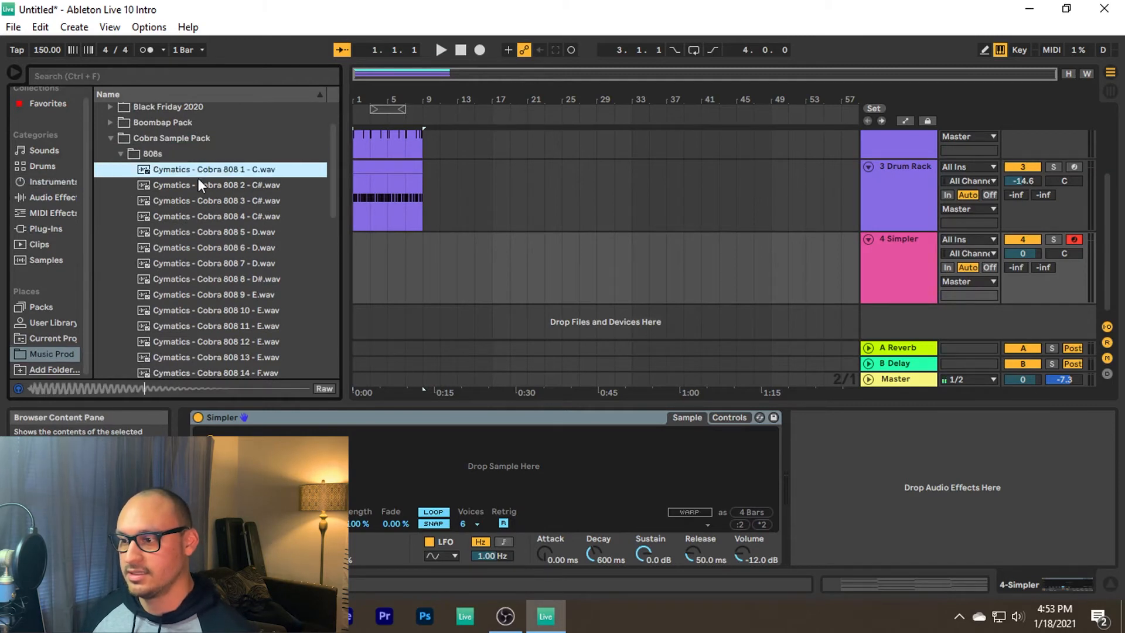
drag(205, 164, 380, 451)
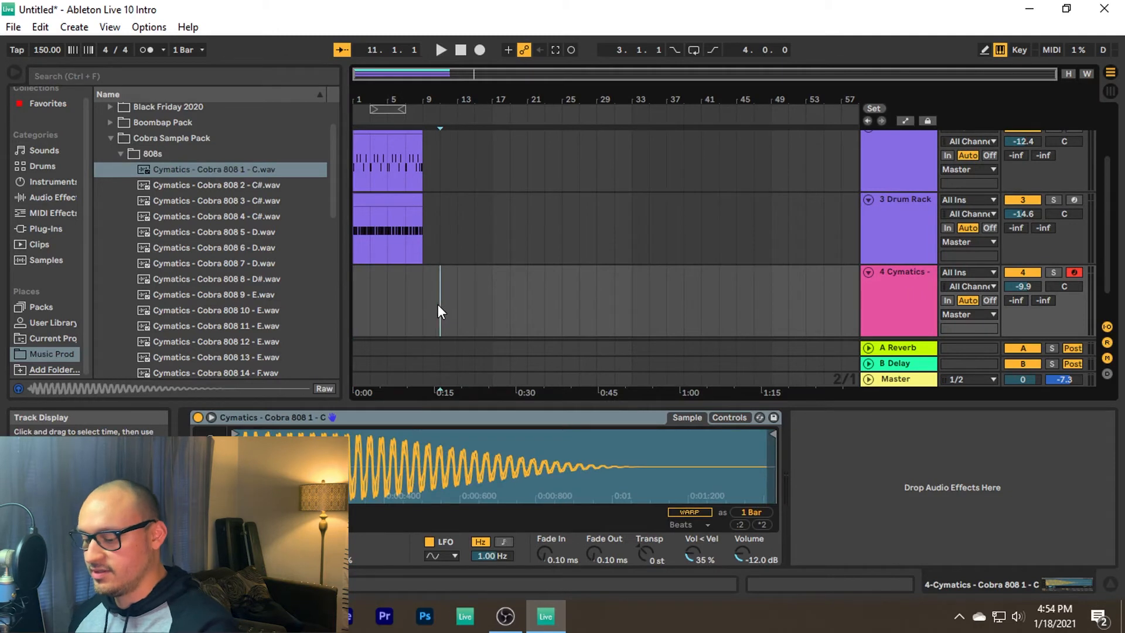
Loop the arrangement across all existing clips, from bar 1 to bar 9.
key(ctrl+a)
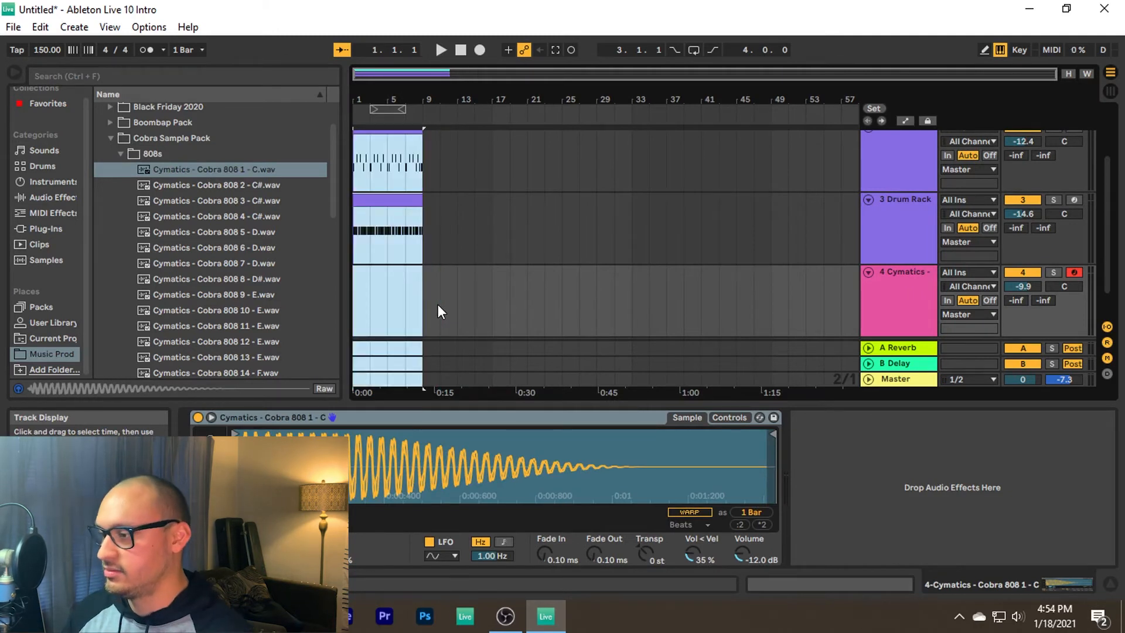
key(ctrl+l)
click(438, 304)
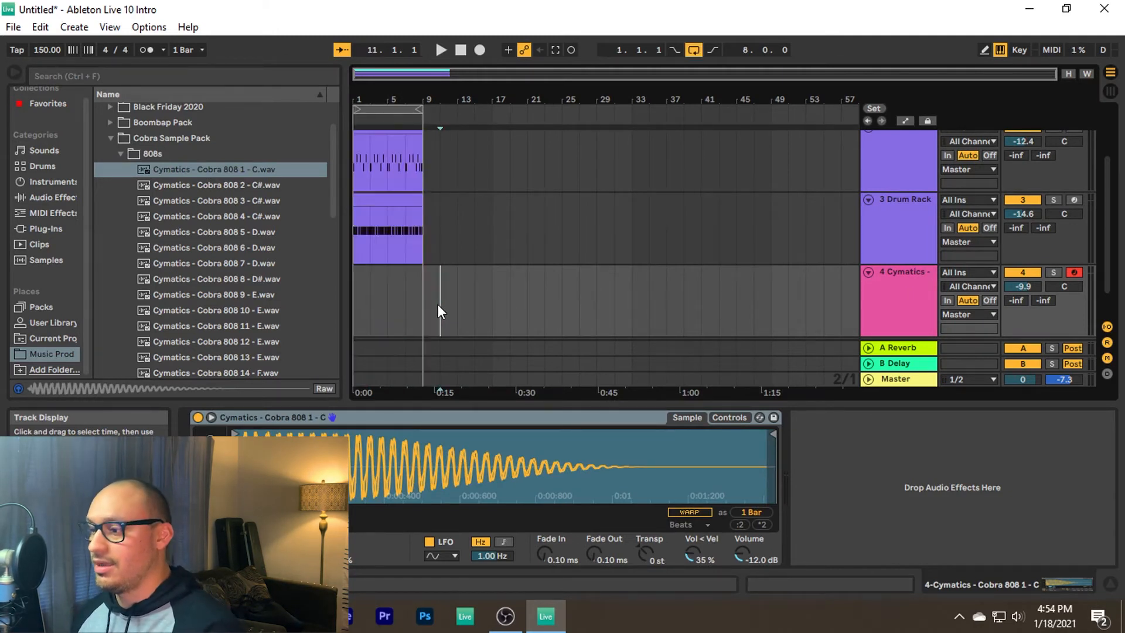
key(space)
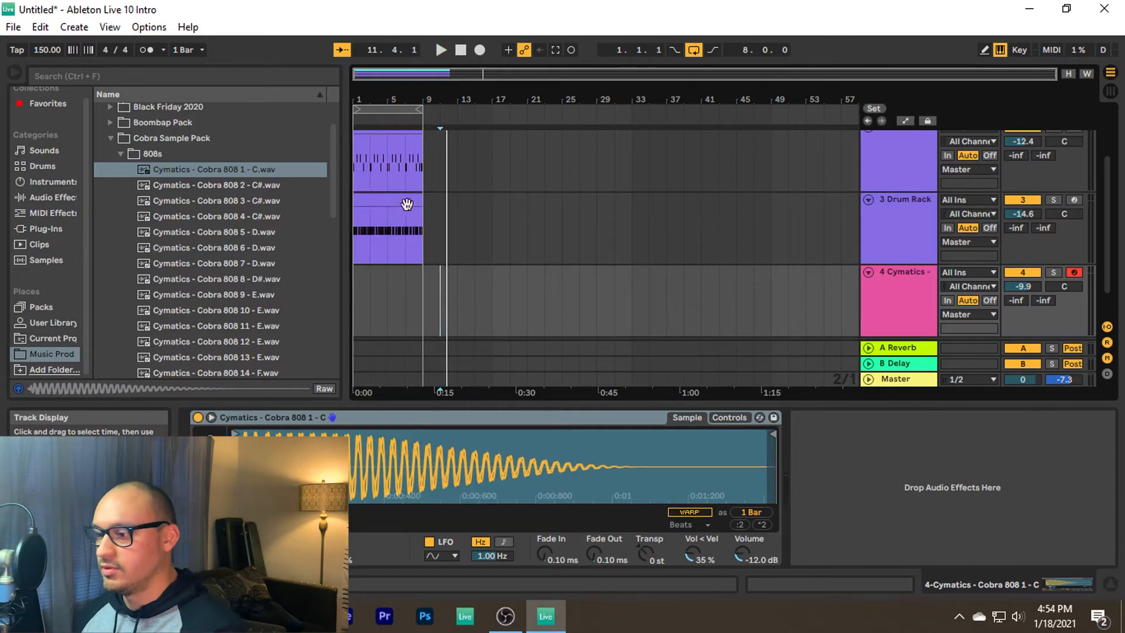
Play the loop from bar 1 to rehearse the 808 part, and start recording it on the 808 track.
click(358, 301)
key(space)
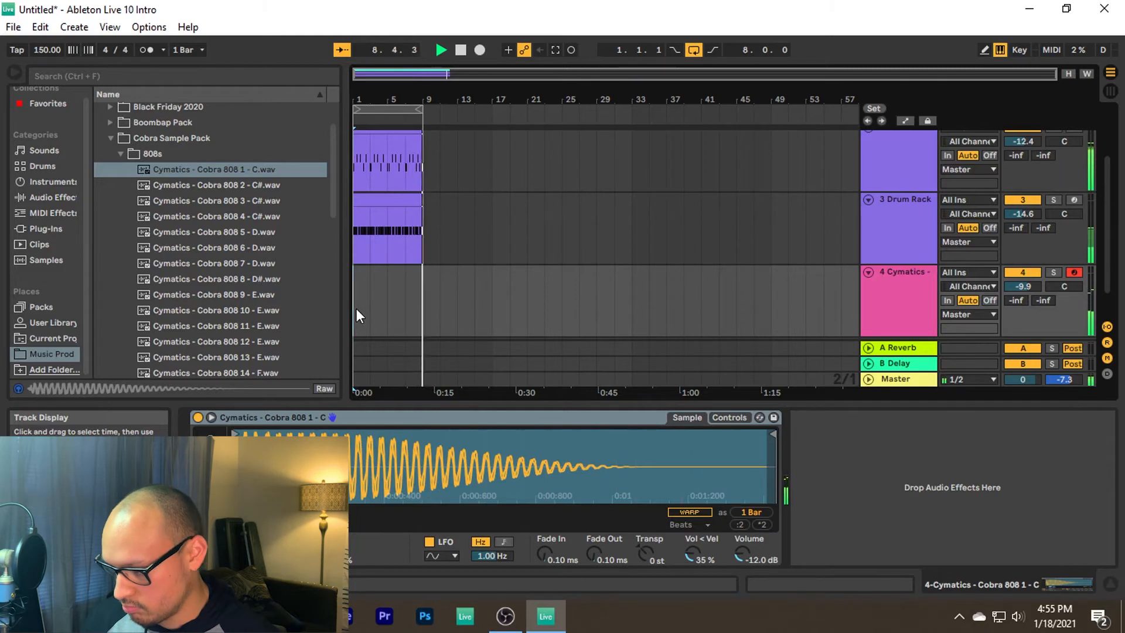
key(space)
scroll(435, 343, up, 2)
scroll(428, 328, down, 2)
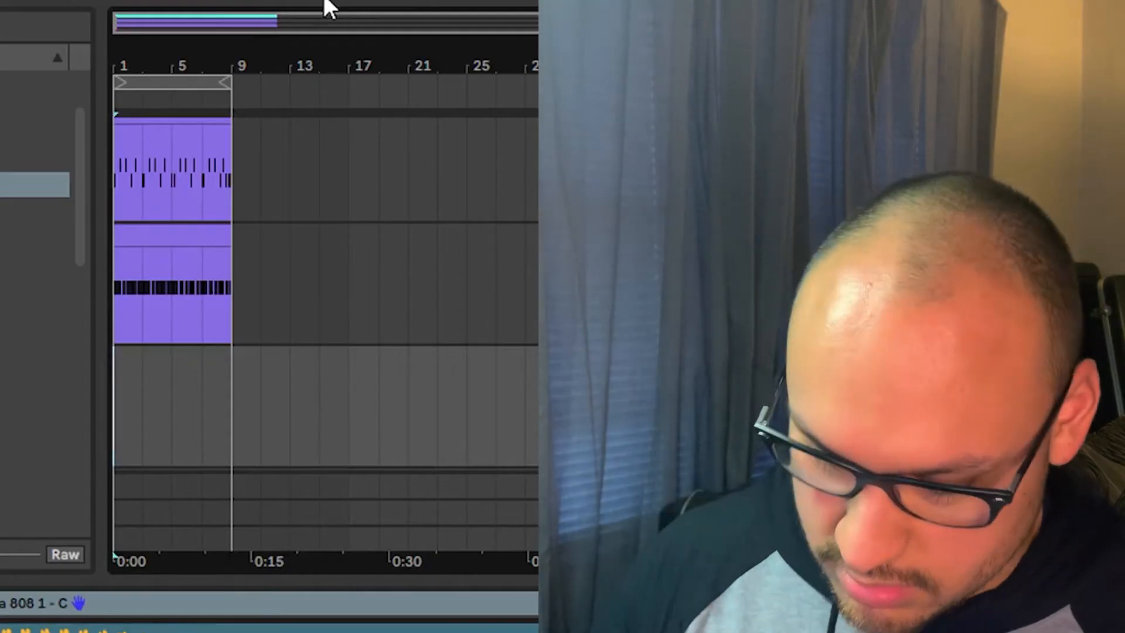
key(F9)
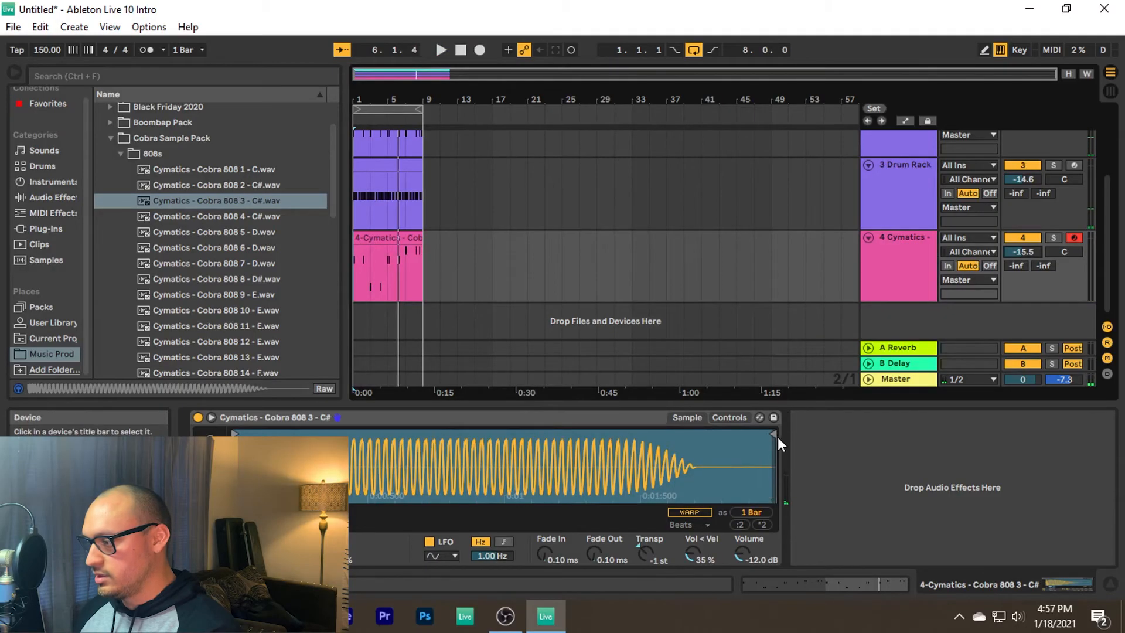
Shorten the Cobra 808 3 sample in Simpler to 2 beats and set its fade out to 753 ms.
drag(773, 434, 601, 435)
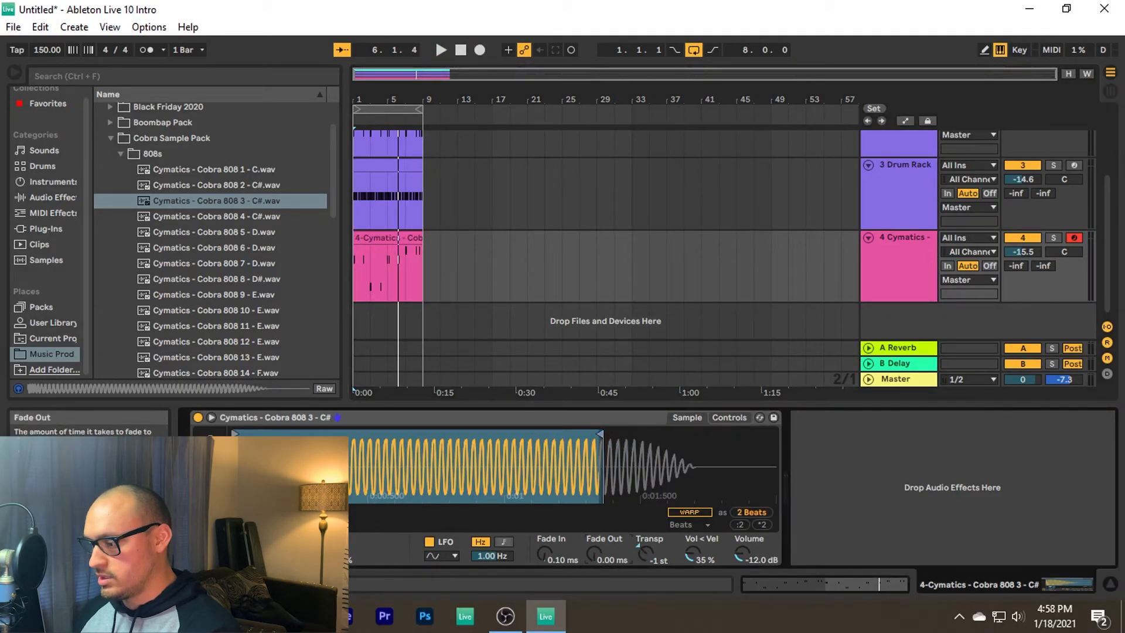
drag(595, 552, 594, 530)
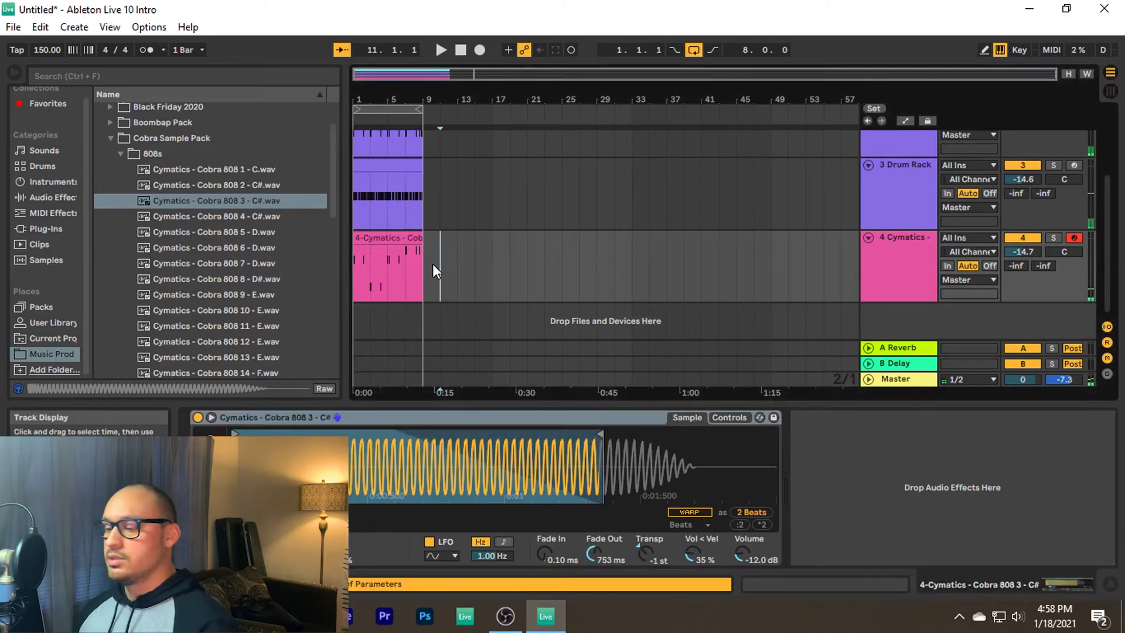
Show the Old School Roads chord track's device and collapse the Cobra Sample Pack folder.
scroll(424, 206, up, 4)
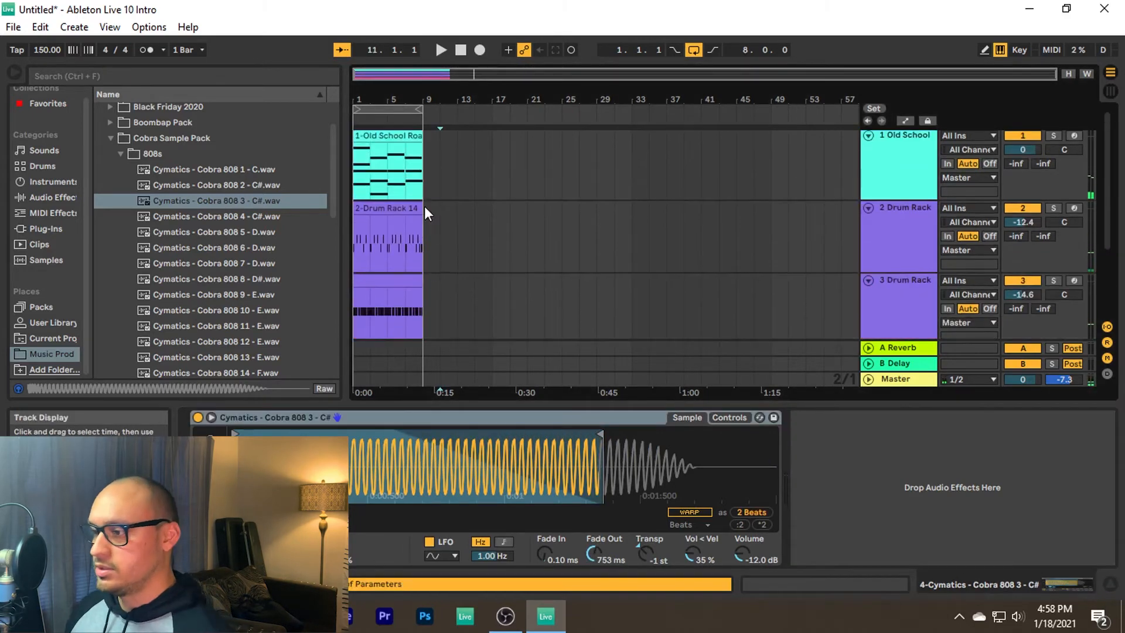
scroll(424, 206, down, 1)
scroll(426, 207, up, 1)
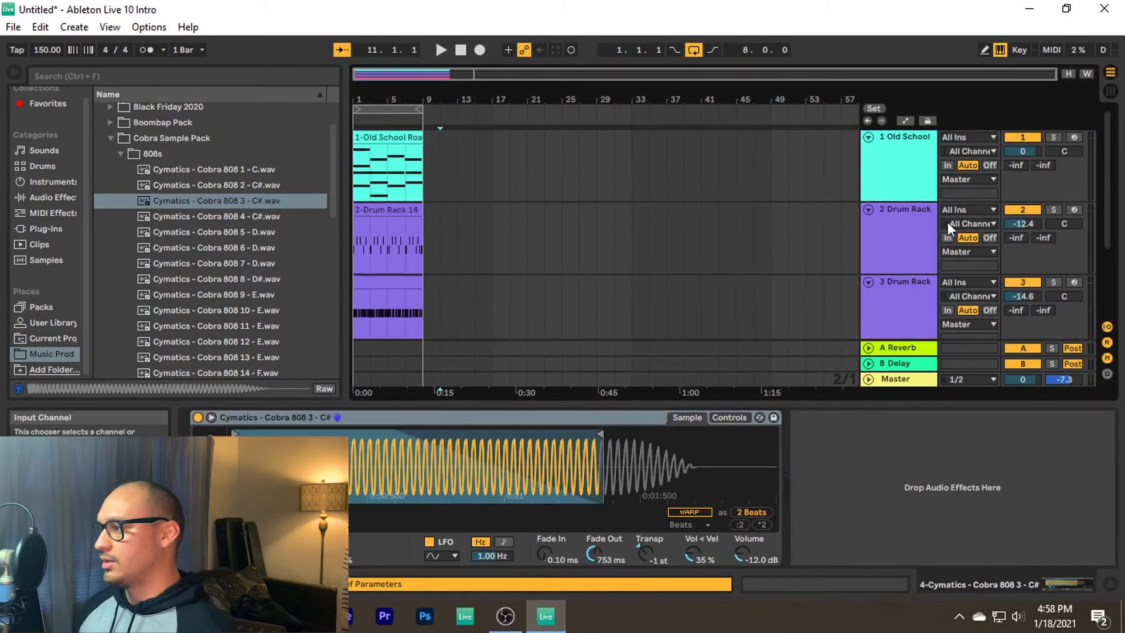
click(894, 164)
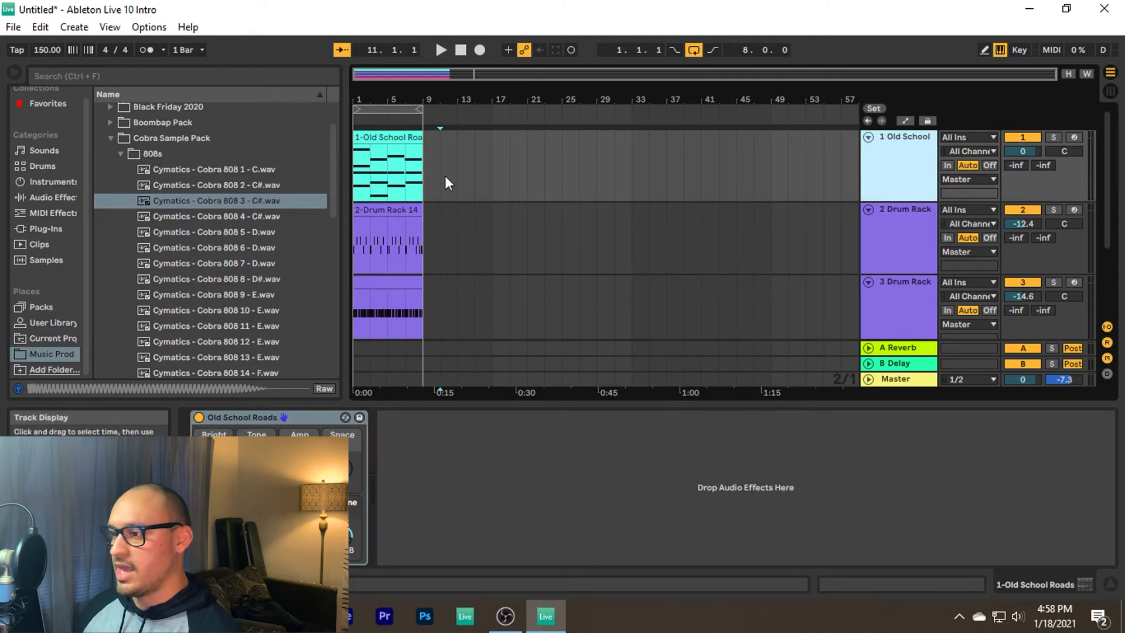
click(114, 151)
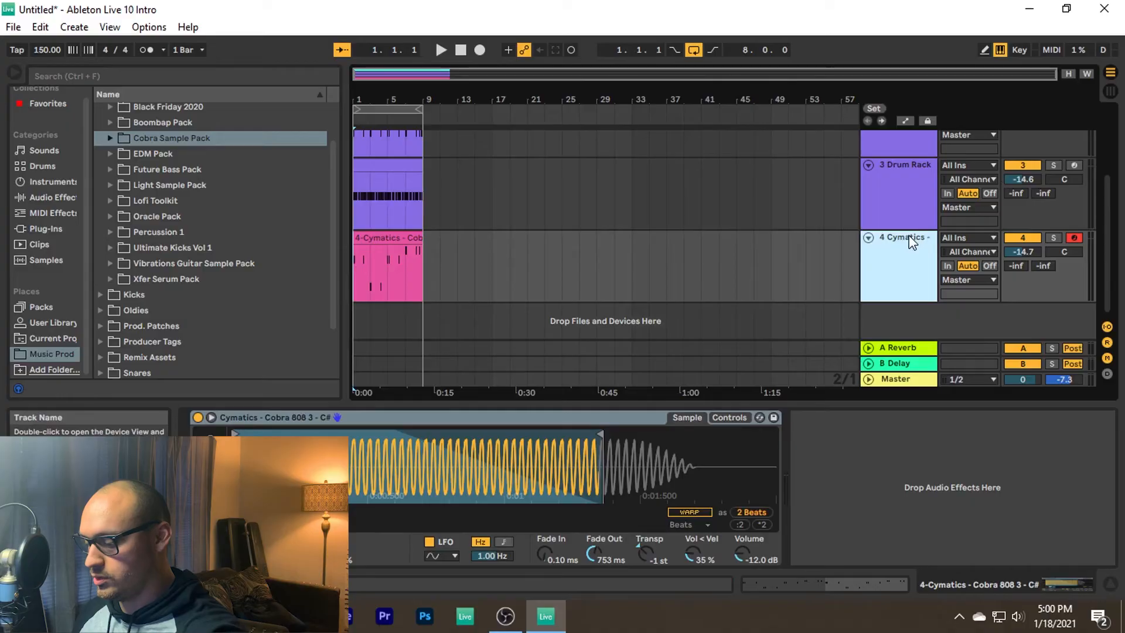
Rename the Cymatics bass track to 808 and the closed hihat Drum Rack track to hats.
key(ctrl+r)
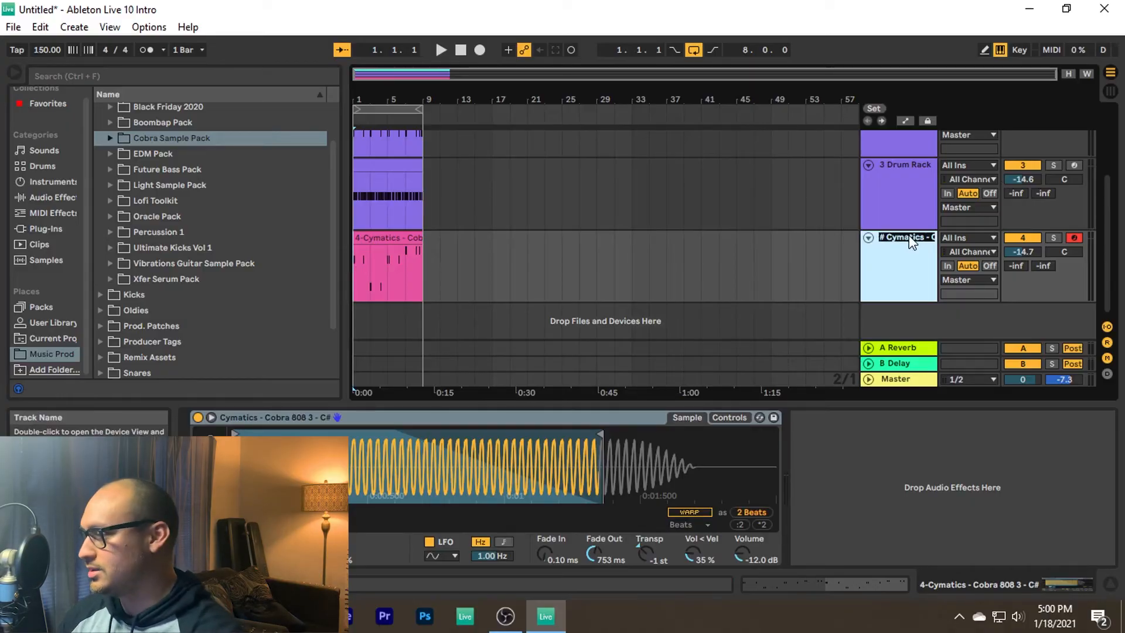
text(808)
click(904, 169)
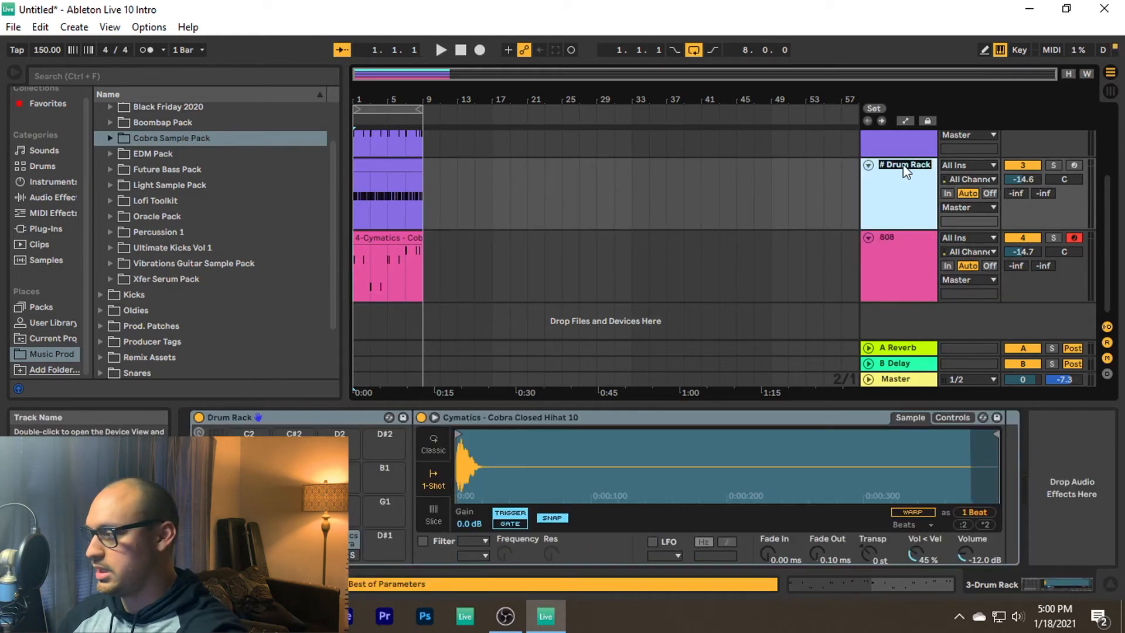
text(hats)
key(Return)
Duplicate the kick and rimshot Drum Rack track together with its clip.
scroll(907, 157, up, 2)
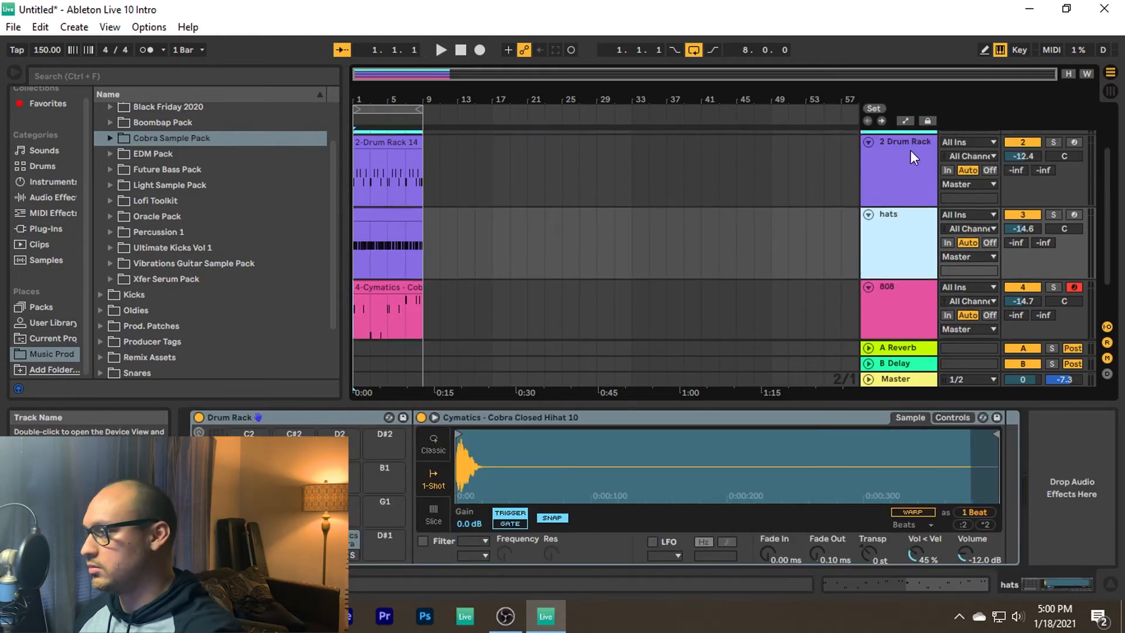
click(897, 144)
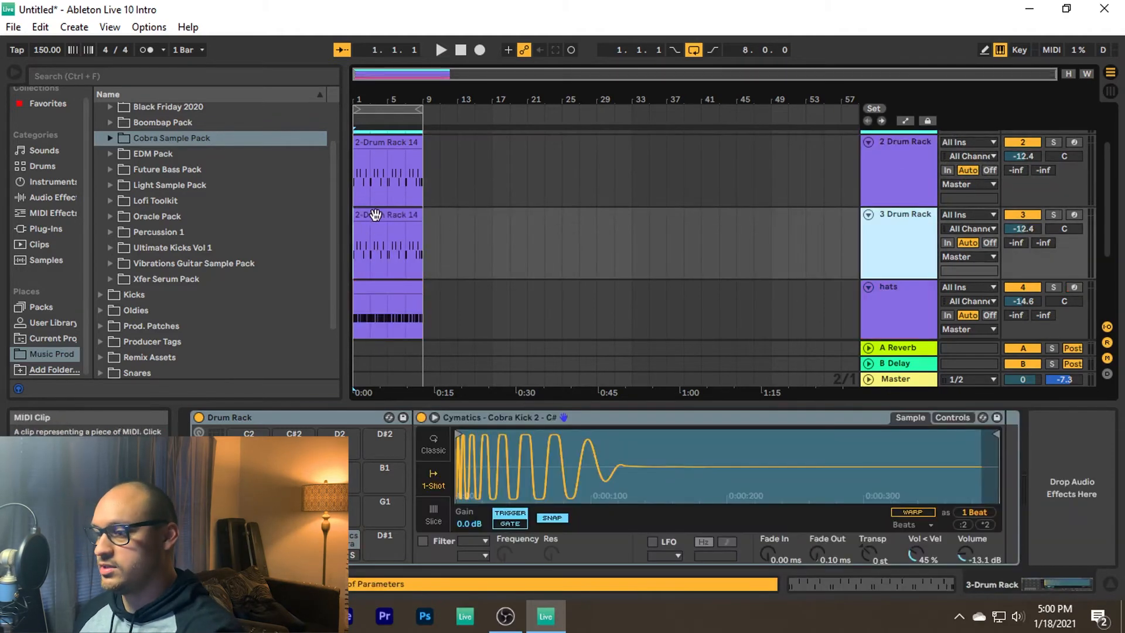
Open the duplicated drum clip on the third track for note editing.
double_click(375, 216)
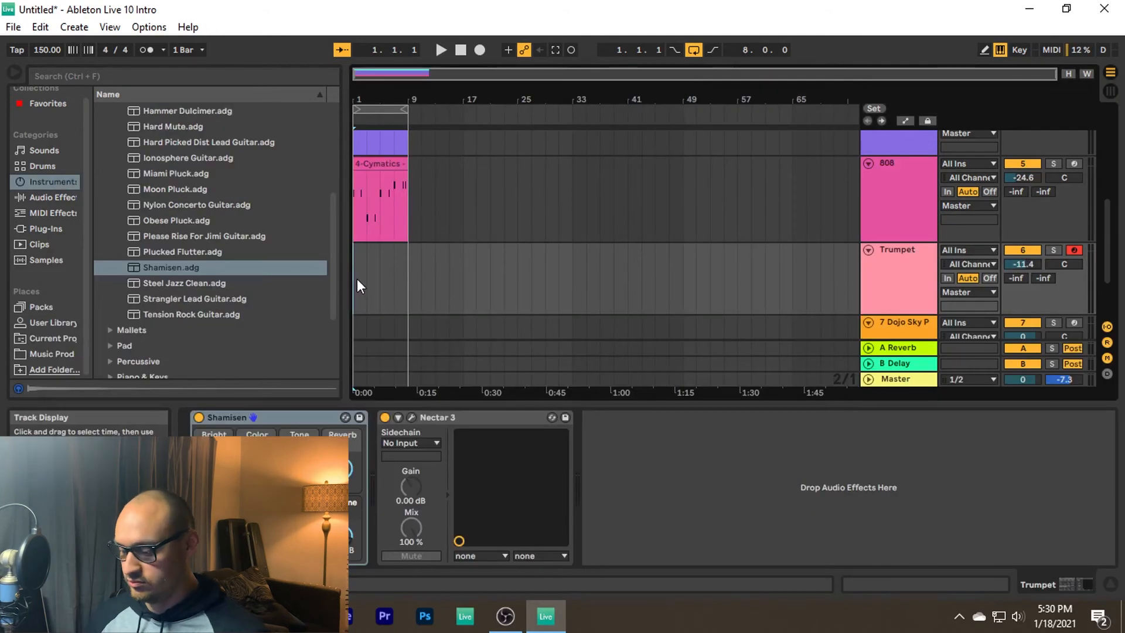
Audition the Please Rise For Jimi Guitar, Plucked Flutter and Shamisen presets in the instrument browser.
key(space)
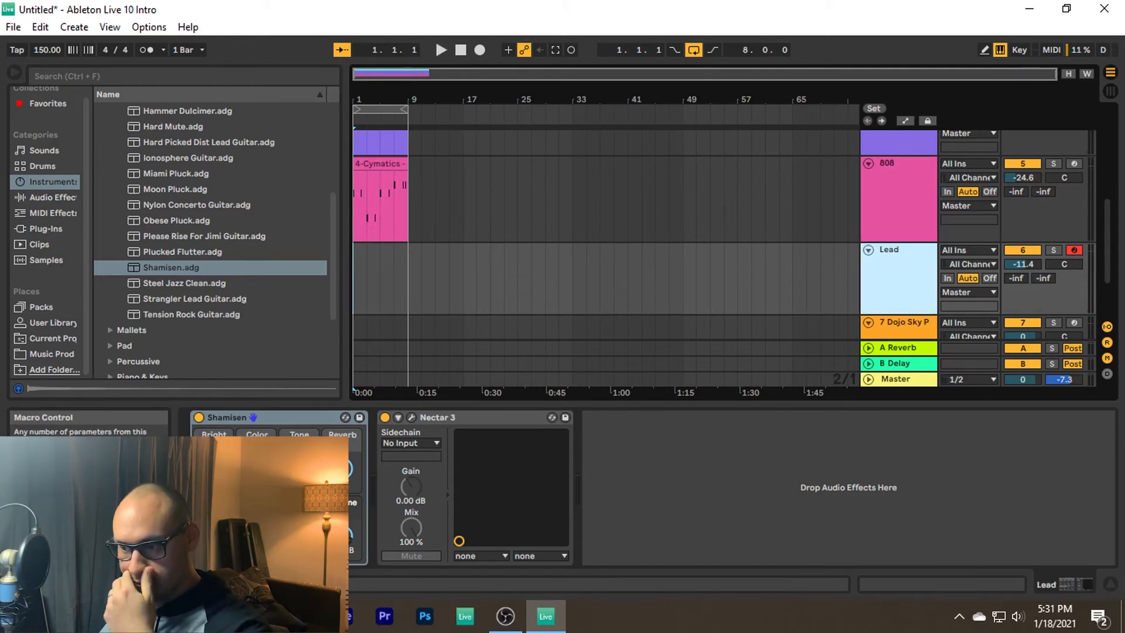
click(166, 240)
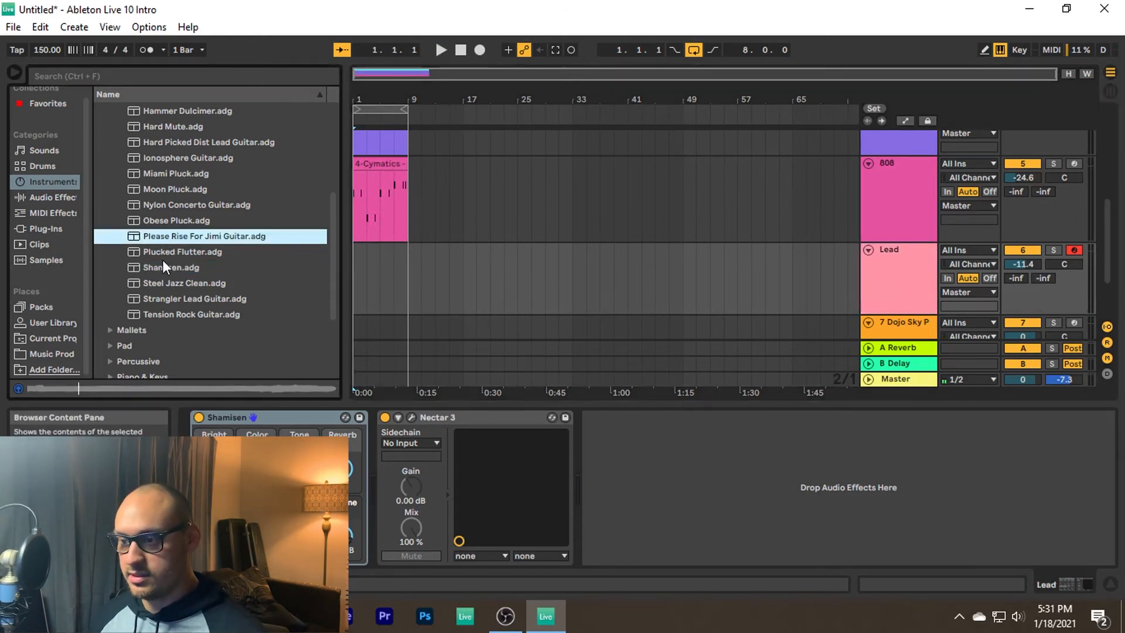
click(163, 262)
key(Up)
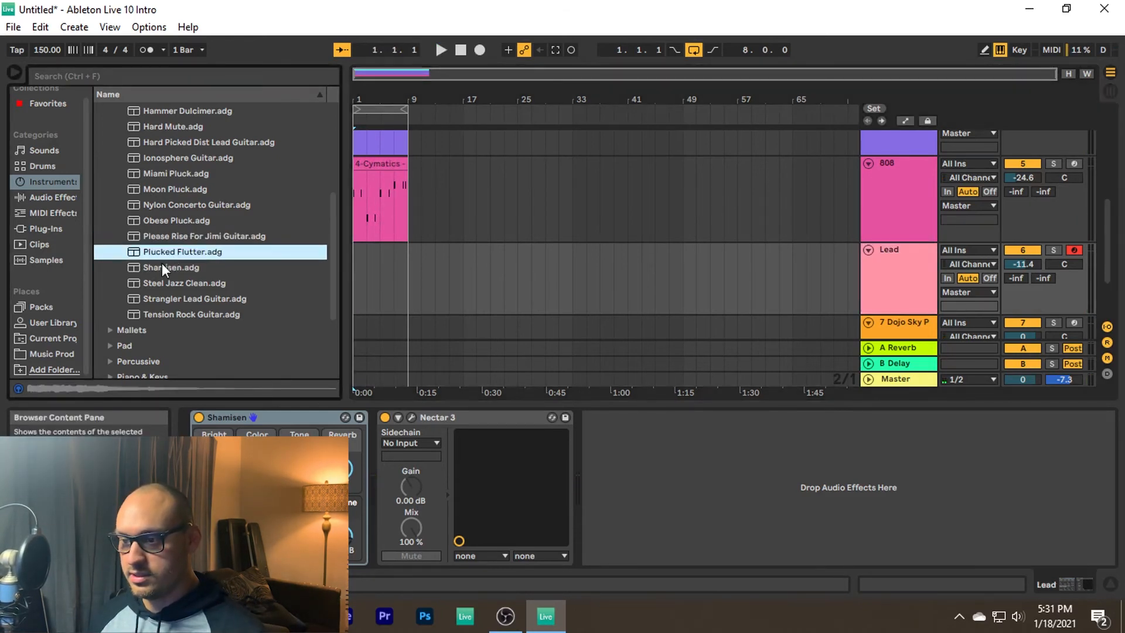
key(Down)
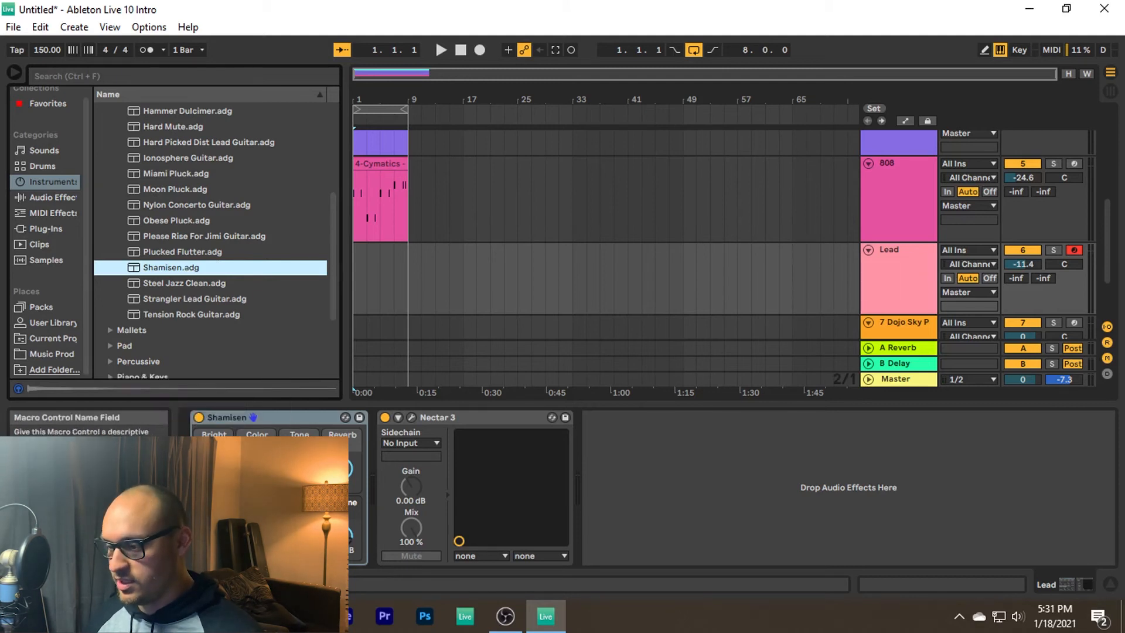
Examine the EQ 1 and Delay modules of Nectar 3 on the Lead track, and close the plug-in window.
click(458, 416)
click(411, 417)
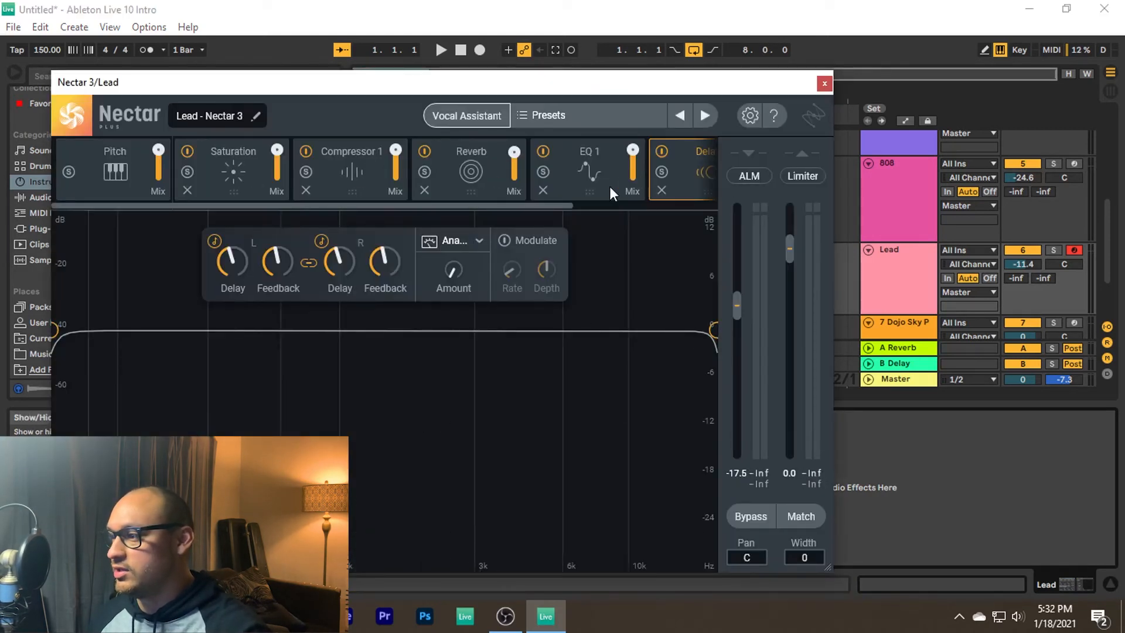
click(595, 173)
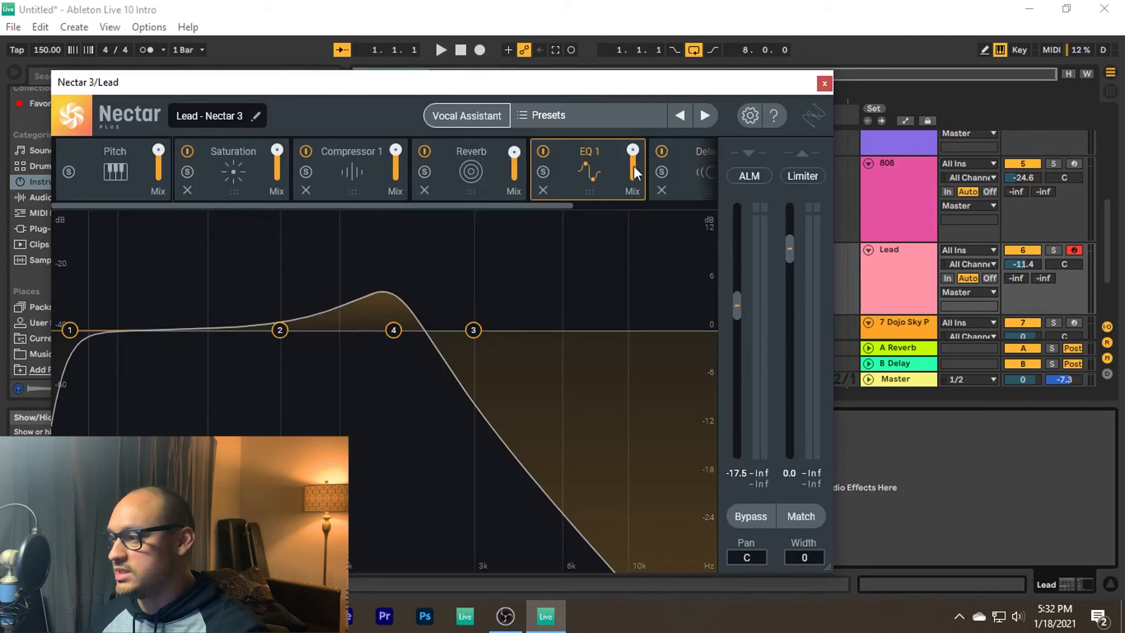
click(679, 169)
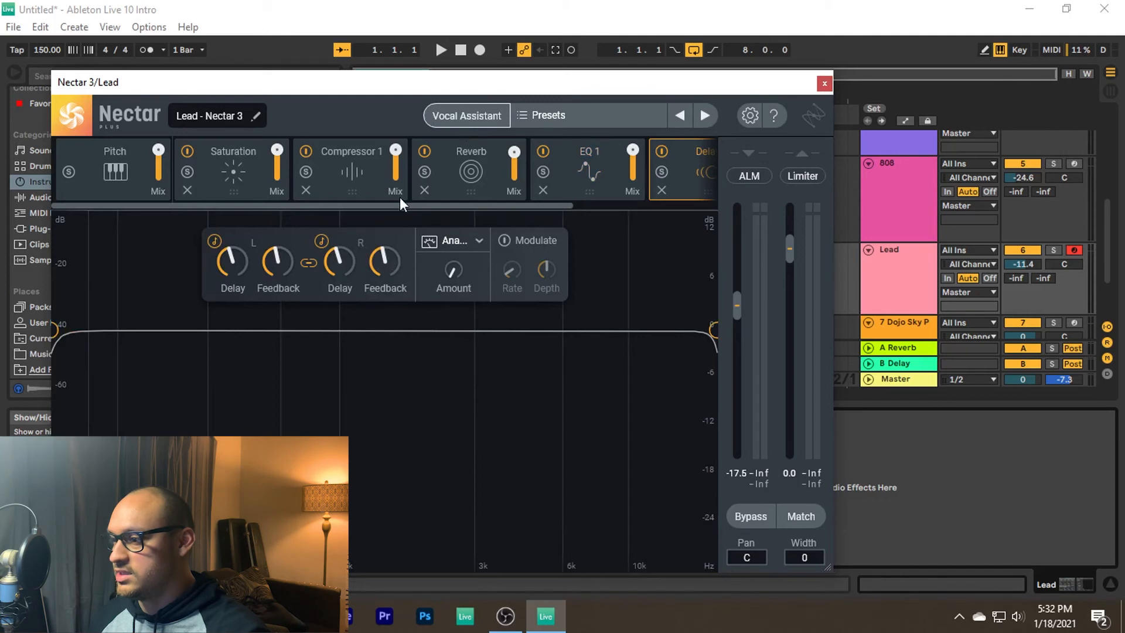
drag(400, 201, 657, 214)
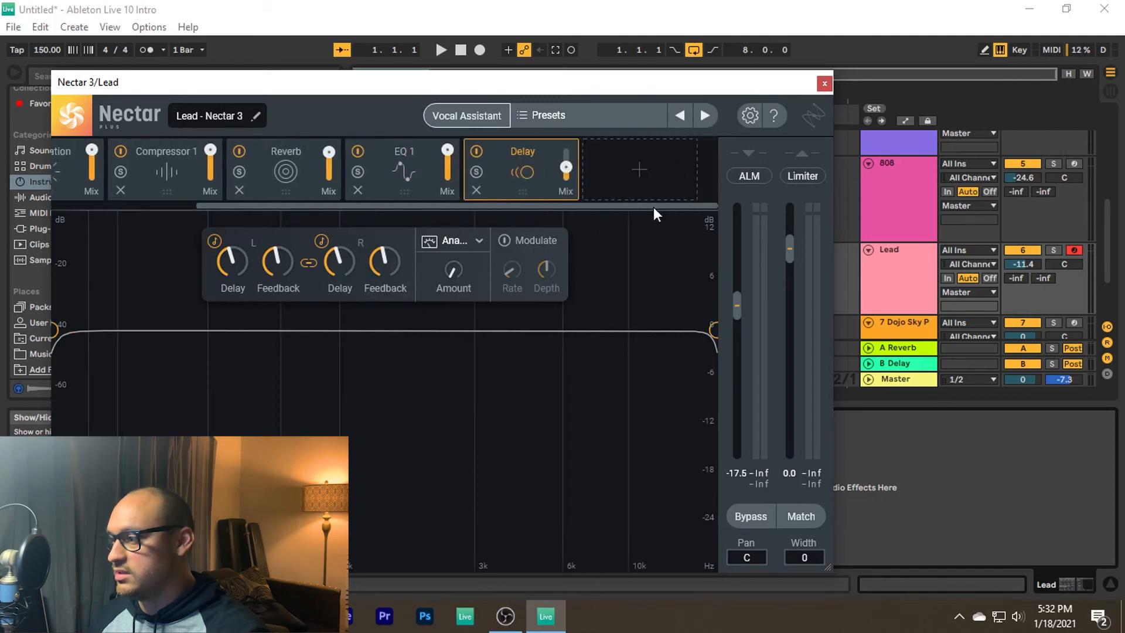
click(825, 84)
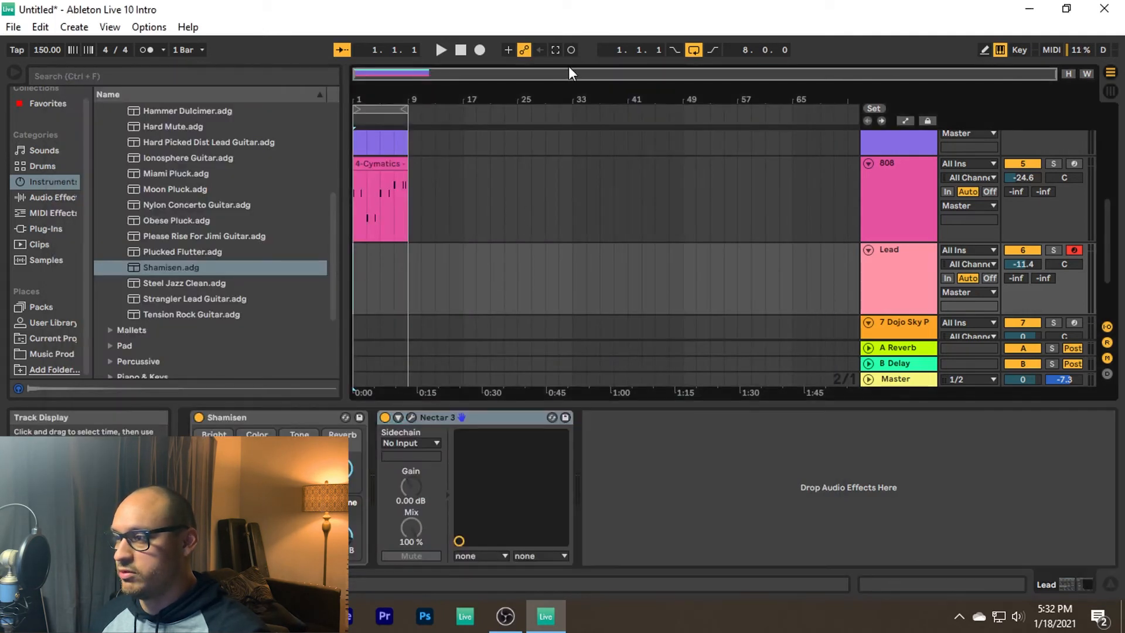
Record an 8-bar Shamisen melody on the Lead track over the looped beat.
click(479, 50)
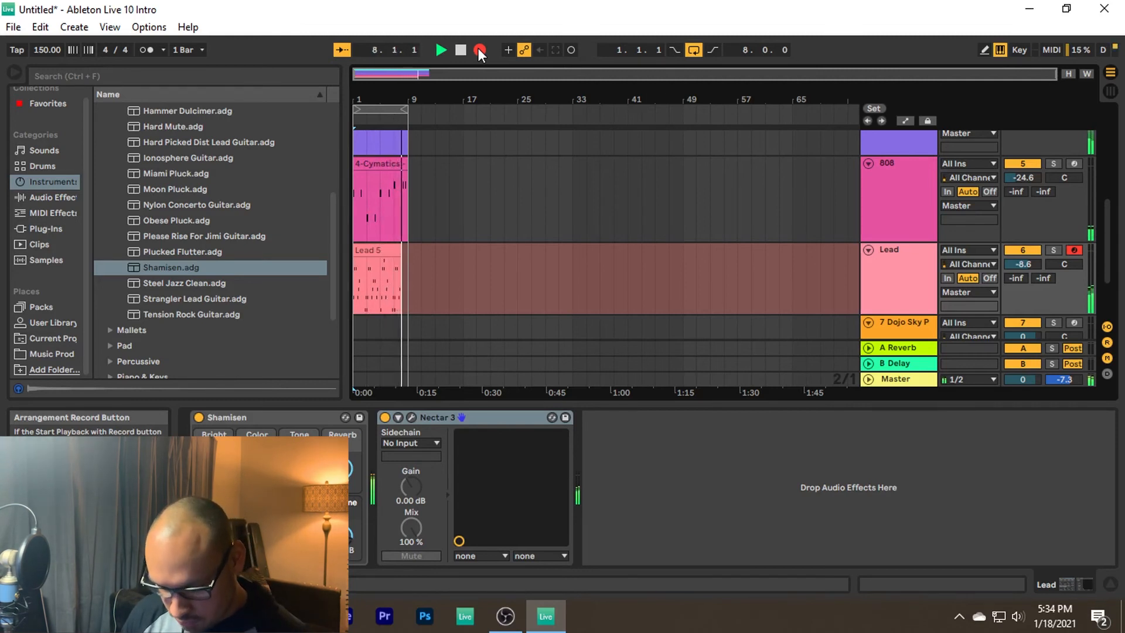
key(space)
click(551, 261)
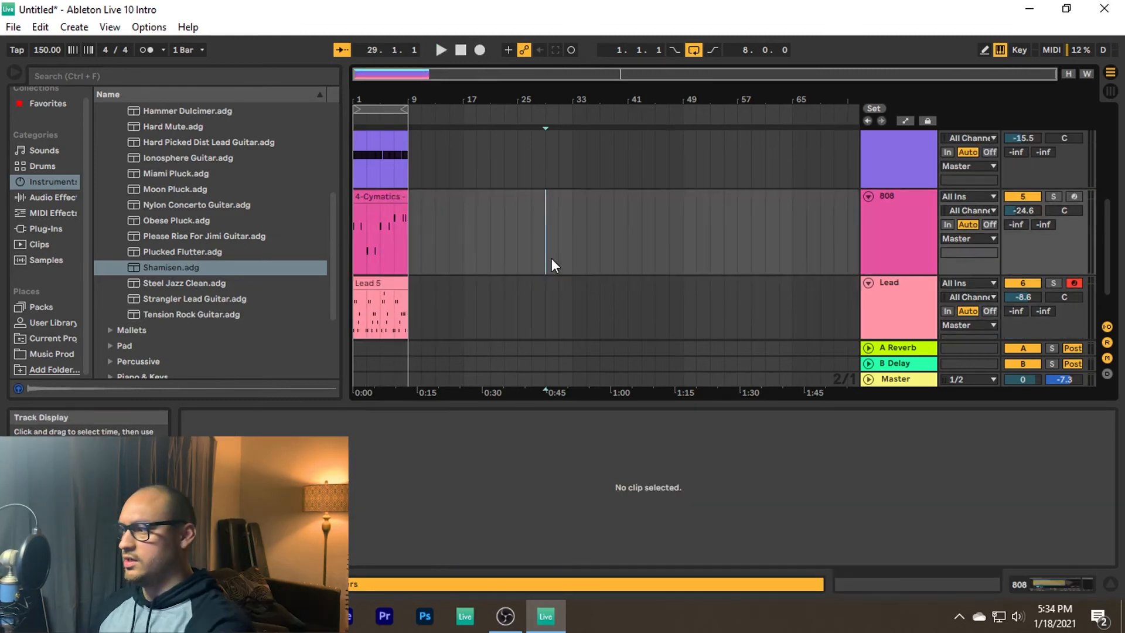
Collapse the Boombap Pack folder in the sample browser.
scroll(382, 254, up, 5)
scroll(399, 246, down, 3)
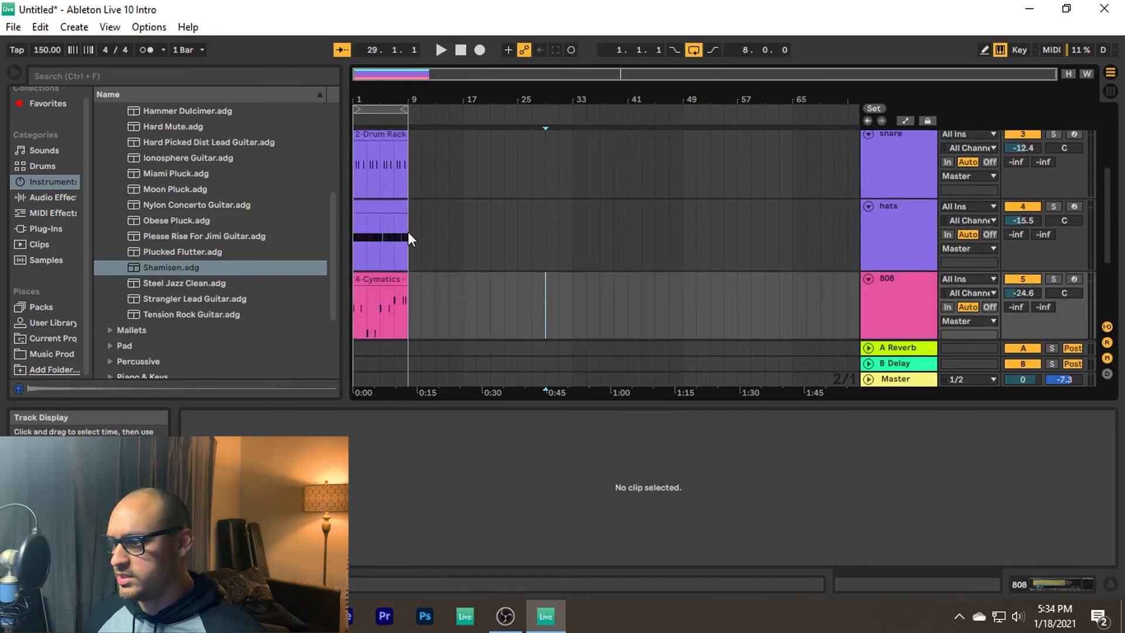
scroll(430, 224, up, 1)
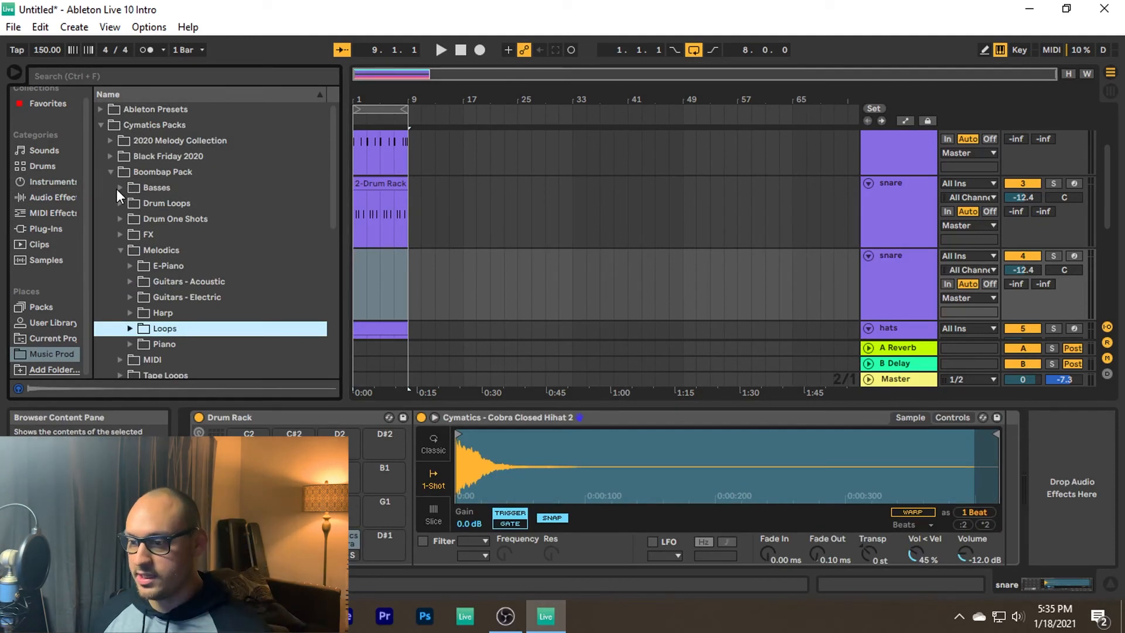
click(109, 172)
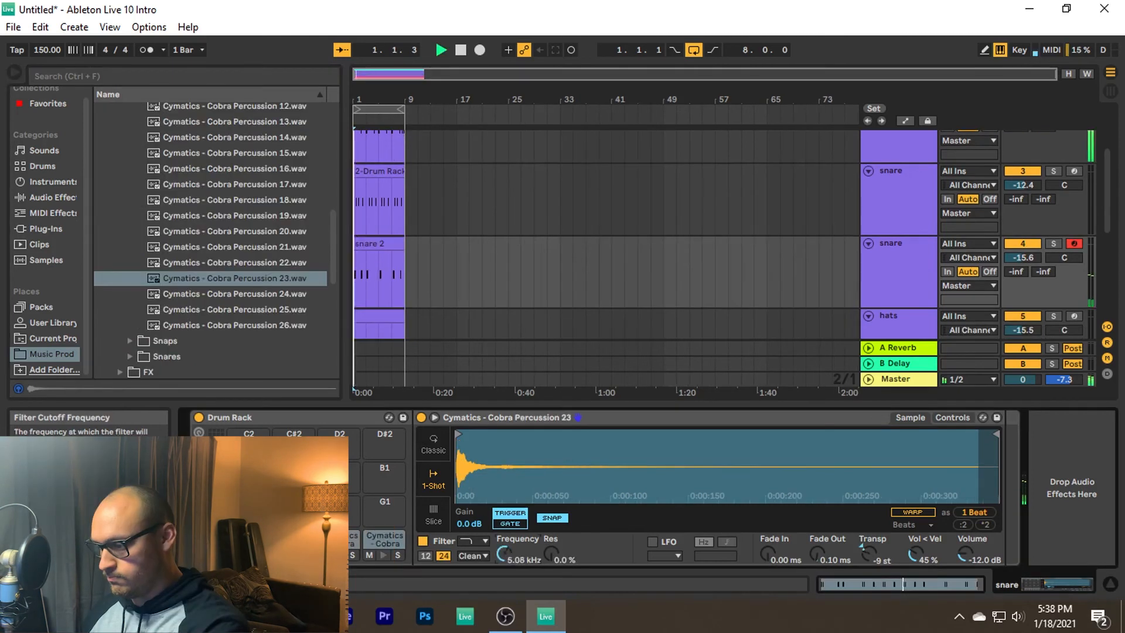
Set the Cobra Percussion 23 filter cutoff to 4.45 kHz and its track volume to -9.8 dB.
drag(504, 554, 513, 551)
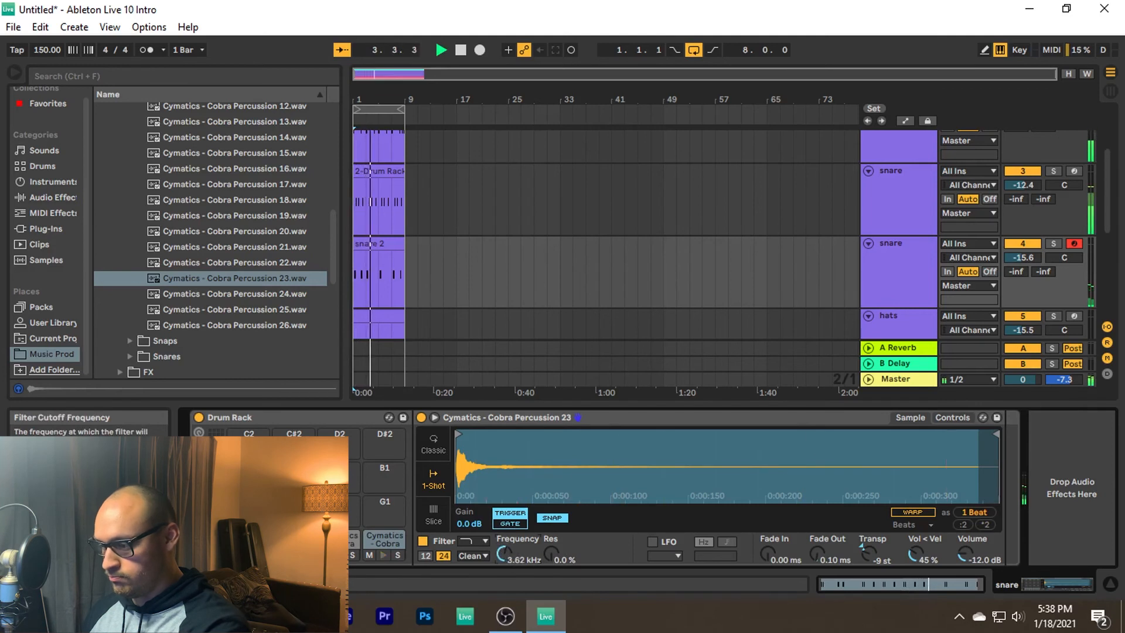
drag(1021, 258, 1021, 261)
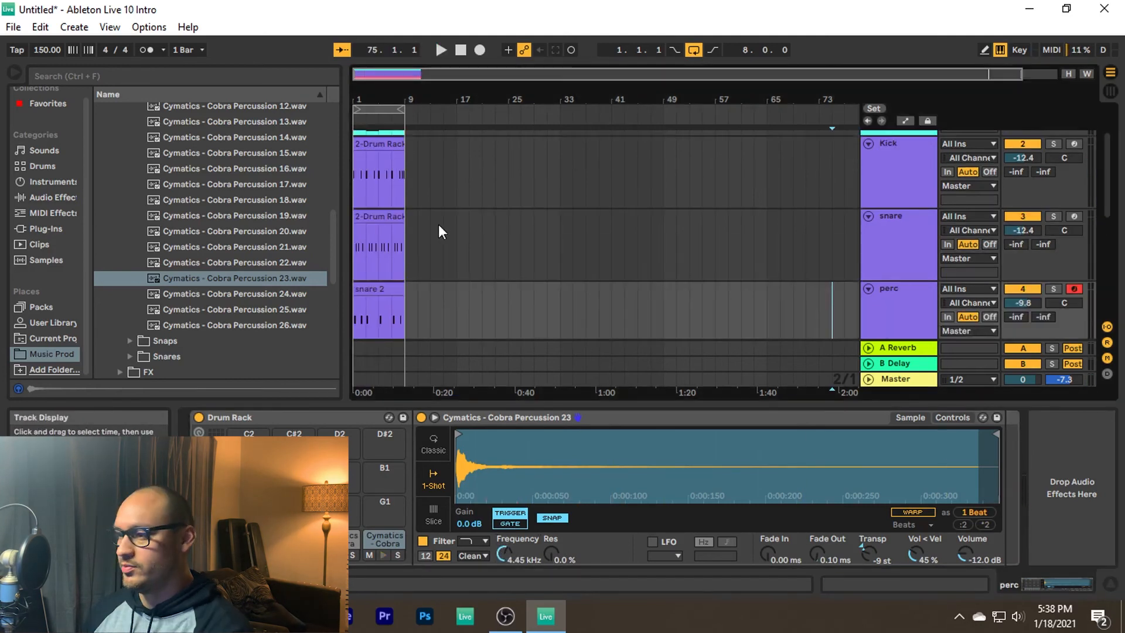
Review the arrangement's tracks from Rhodes to Lead and show the 808 track's devices.
scroll(438, 229, up, 2)
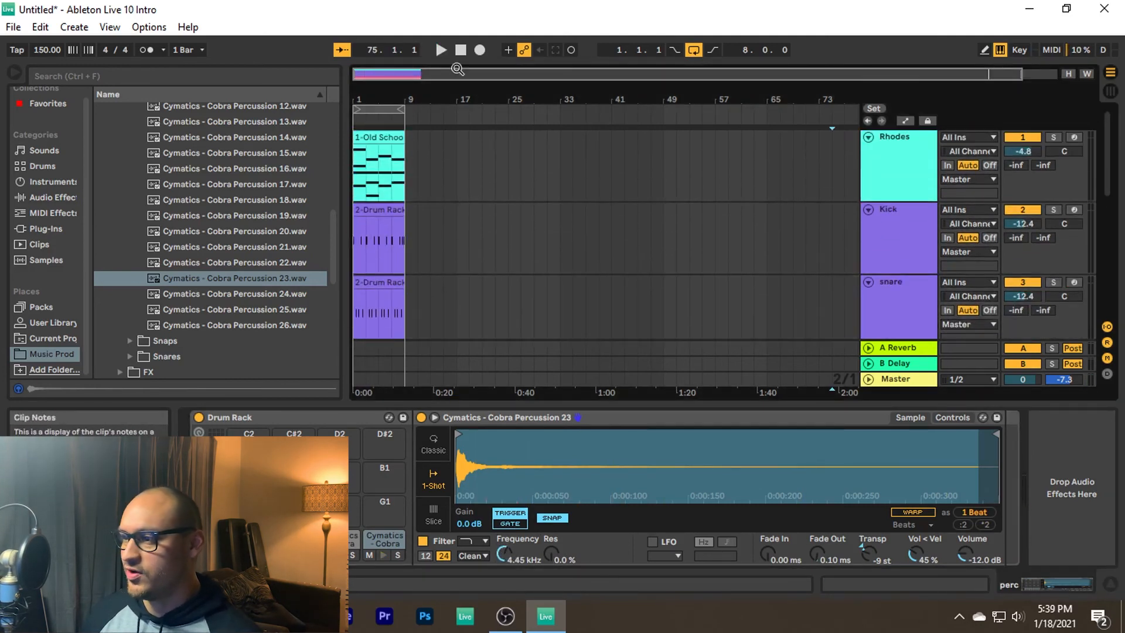
scroll(393, 270, down, 2)
scroll(393, 270, down, 4)
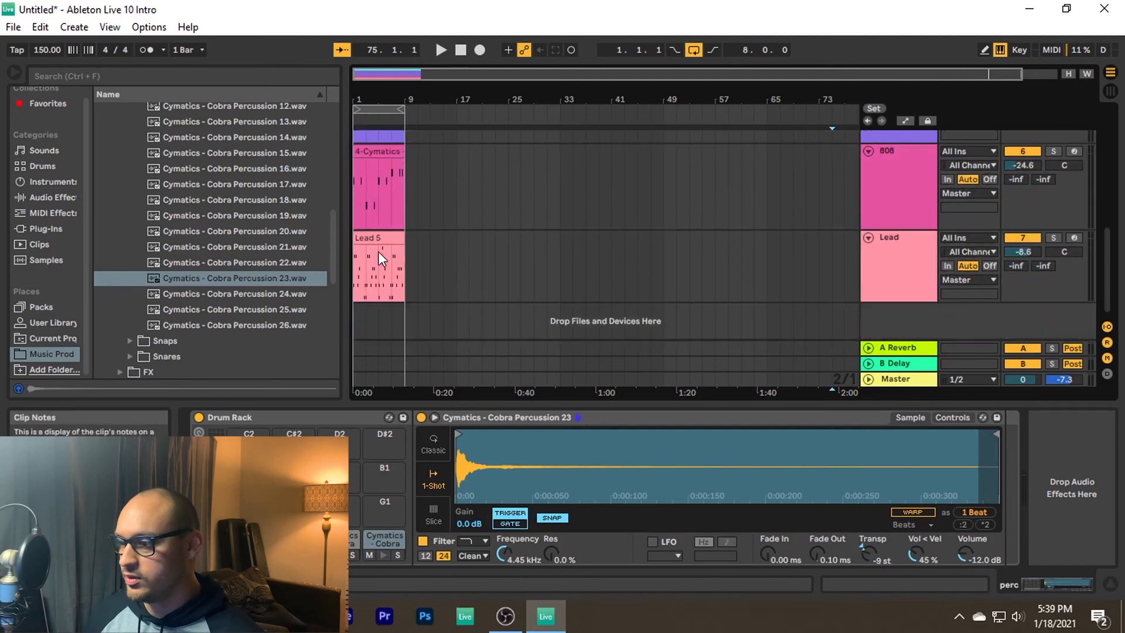
click(354, 220)
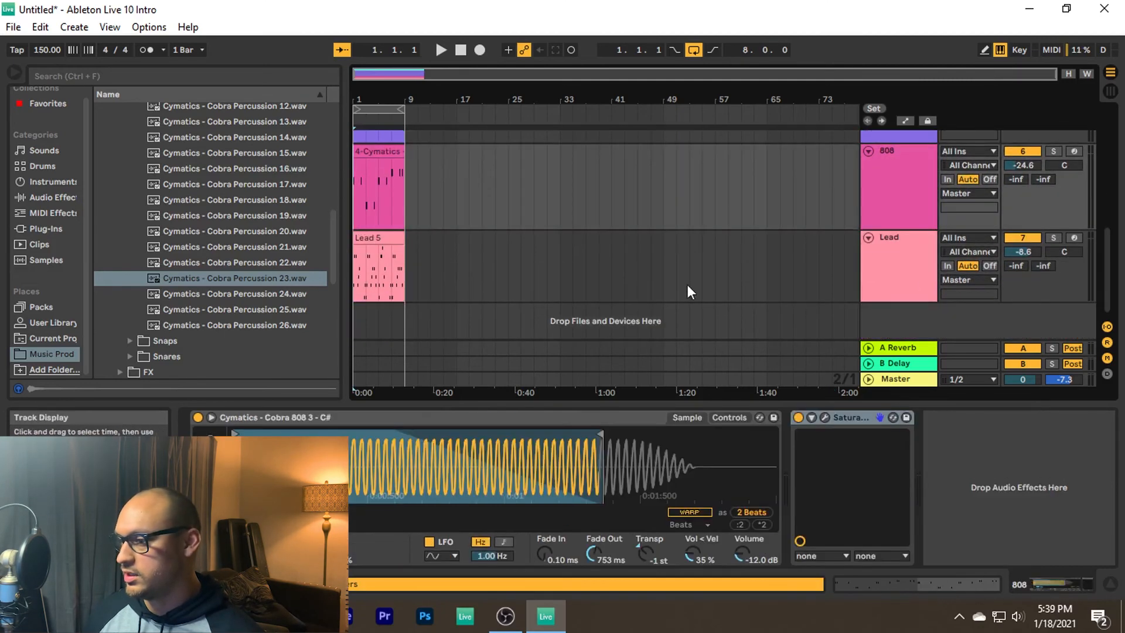
scroll(375, 164, up, 2)
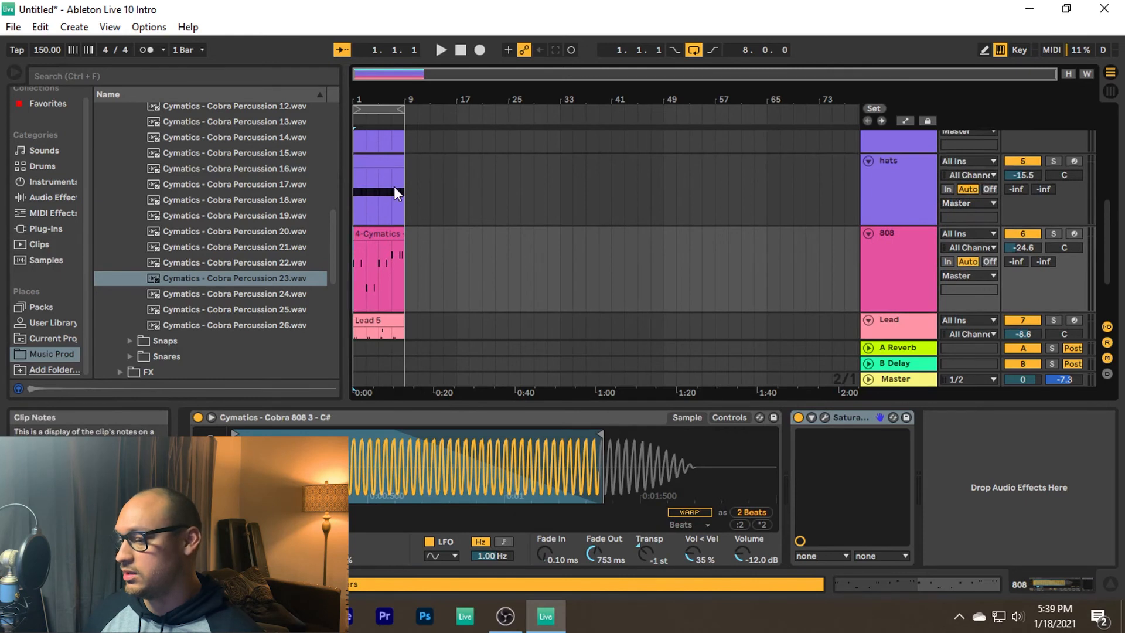
scroll(398, 200, down, 2)
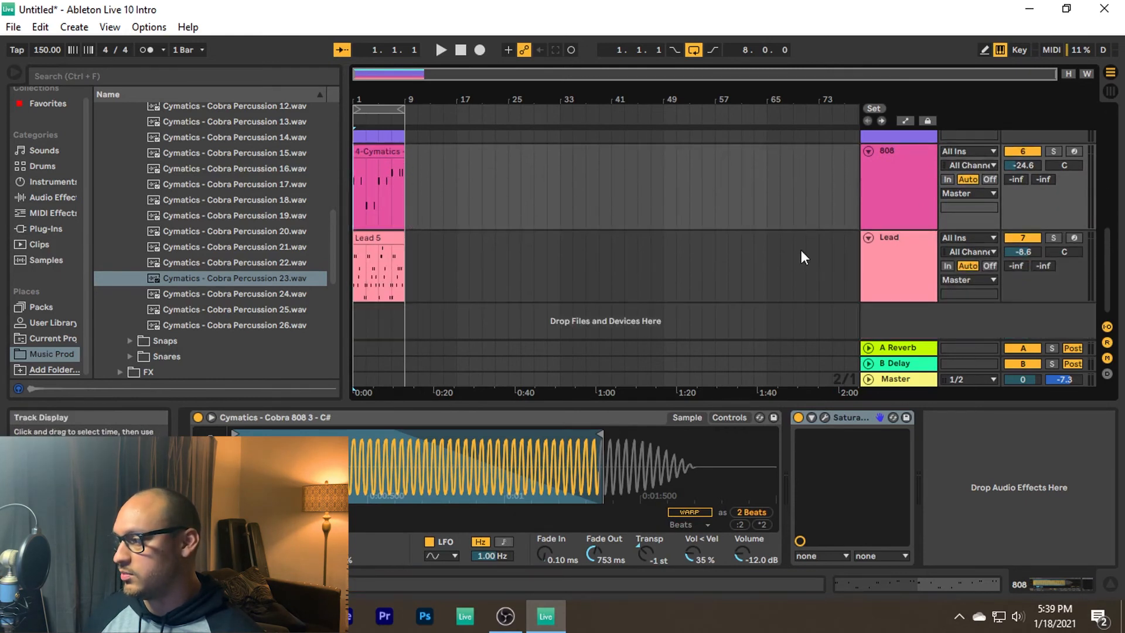
scroll(809, 252, up, 4)
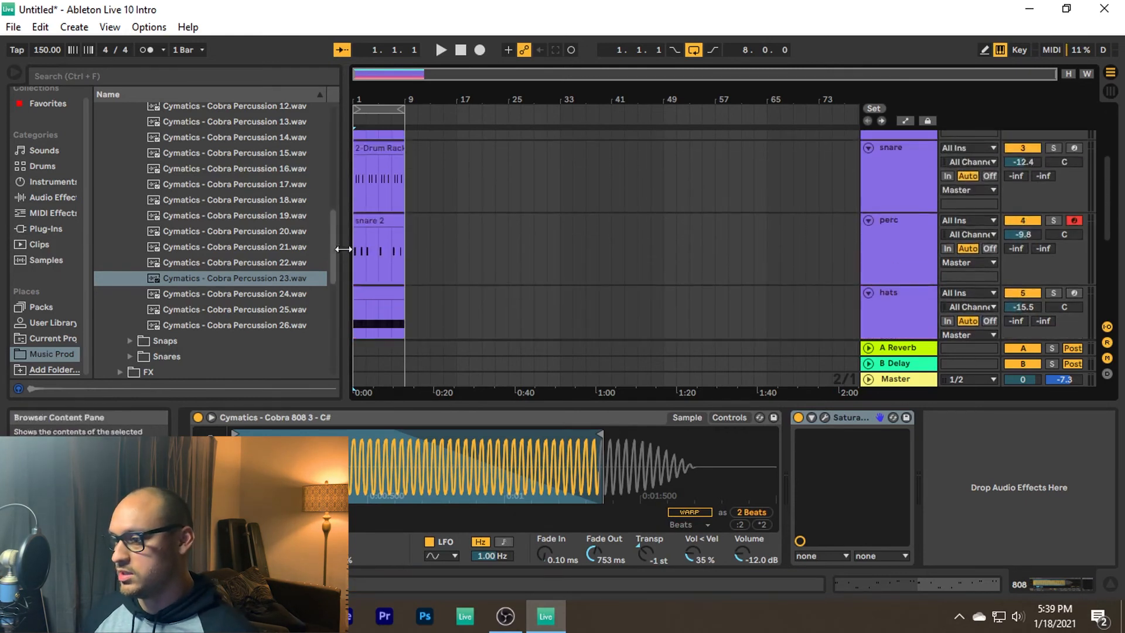